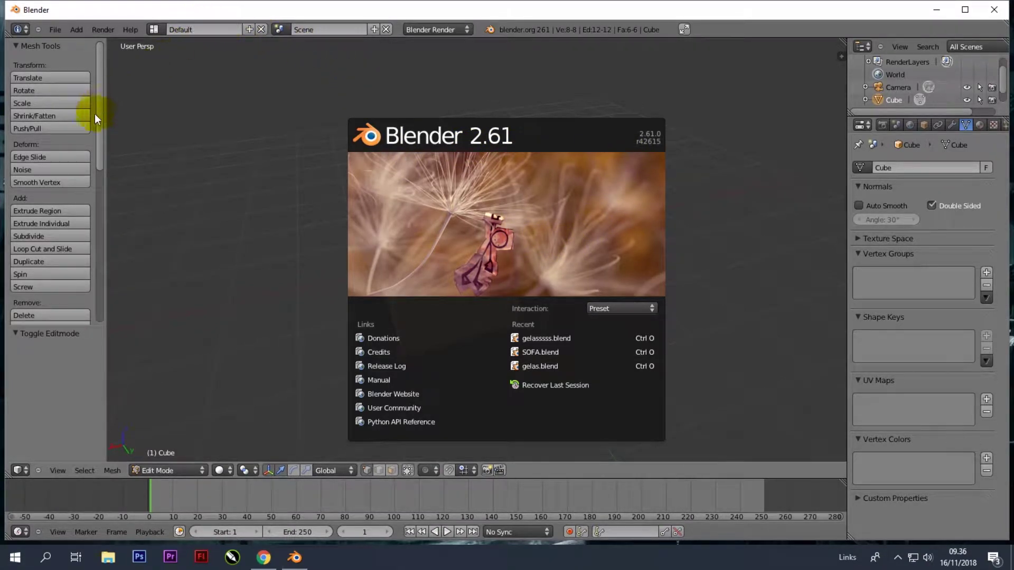
- Dismiss the splash screen and delete all vertices of the default cube
{"action": "left_click", "coordinate": [322, 263]}
{"action": "scroll", "coordinate": [456, 255], "scroll_direction": "down", "scroll_amount": 1}
{"action": "middle_click_drag", "start_coordinate": [457, 254], "coordinate": [536, 242]}
{"action": "key", "text": "x"}
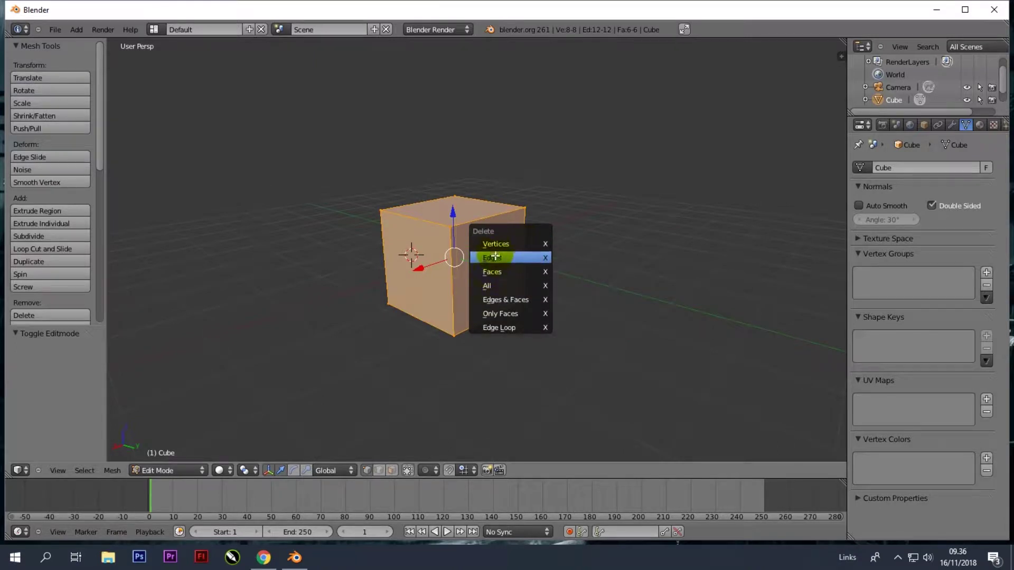
{"action": "left_click", "coordinate": [495, 245]}
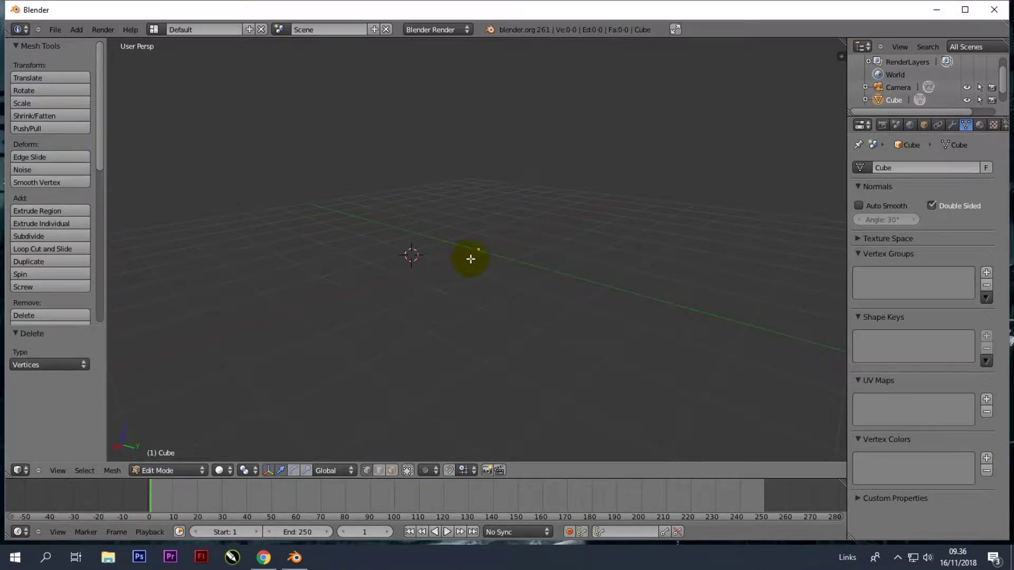
- Add a cylinder mesh and set its vertex count to 17
{"action": "key", "text": "shift+a"}
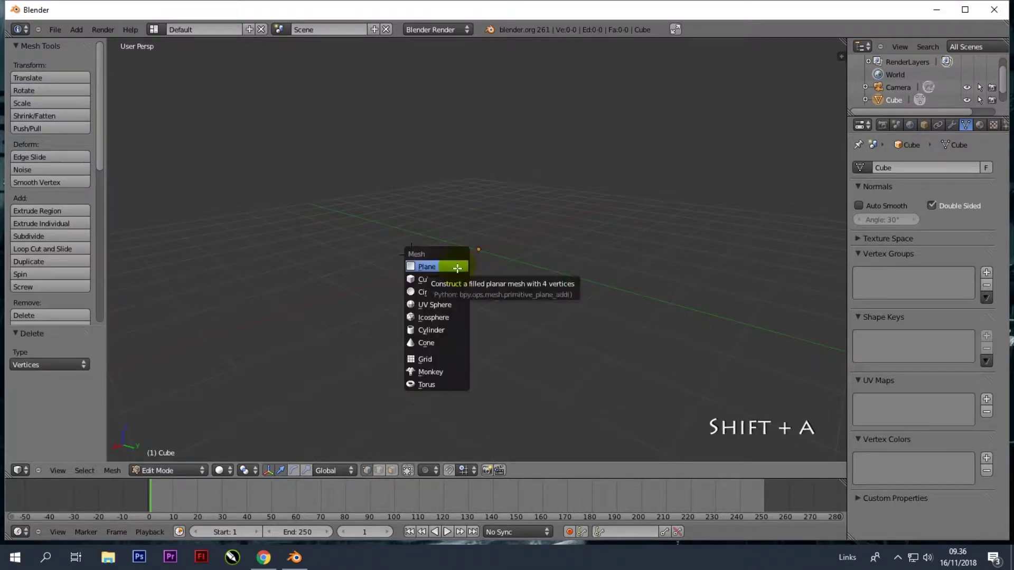
{"action": "left_click", "coordinate": [443, 331]}
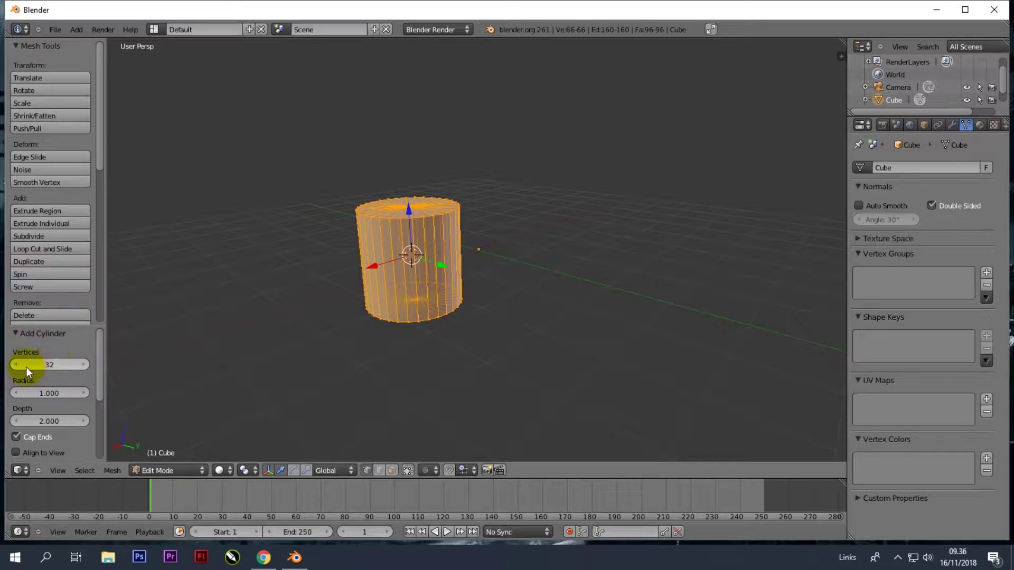
{"action": "left_click_drag", "start_coordinate": [53, 364], "coordinate": [45, 364]}
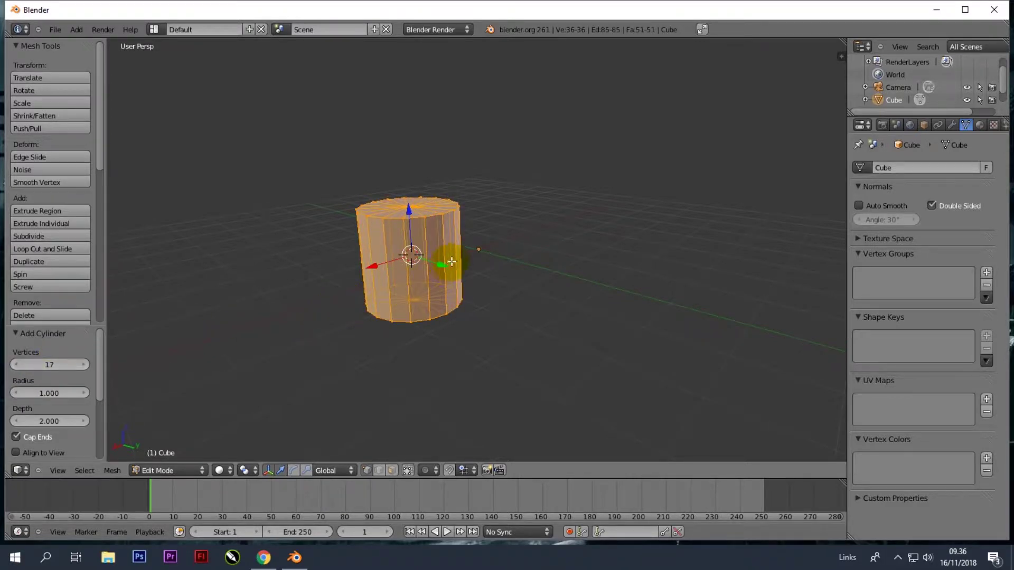
- Delete the centre vertex of the cylinder's top cap so that the upper end is open
{"action": "middle_click_drag", "start_coordinate": [453, 257], "coordinate": [416, 236]}
{"action": "right_click", "coordinate": [416, 235]}
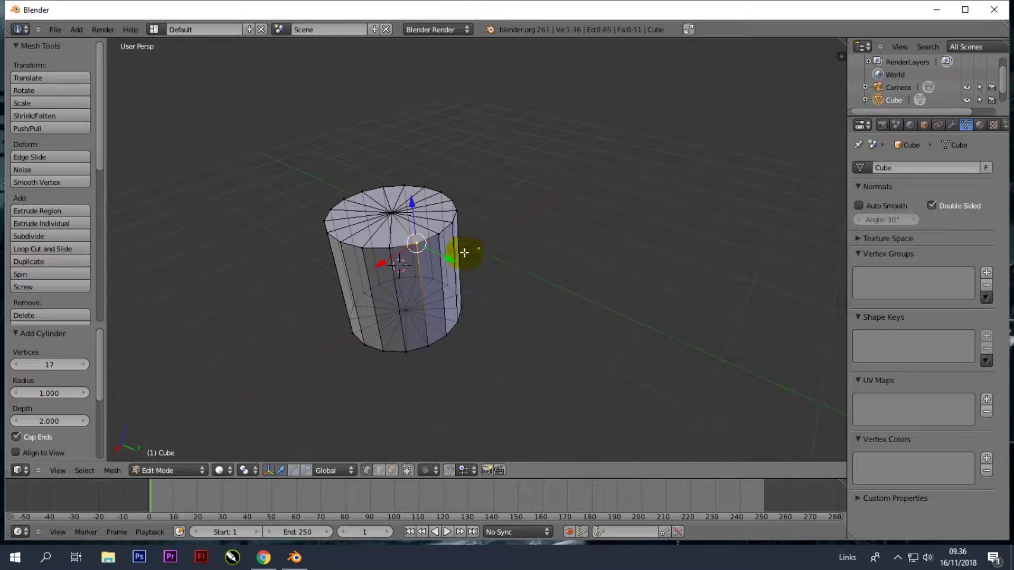
{"action": "right_click", "coordinate": [391, 212]}
{"action": "middle_click_drag", "start_coordinate": [391, 212], "coordinate": [403, 208]}
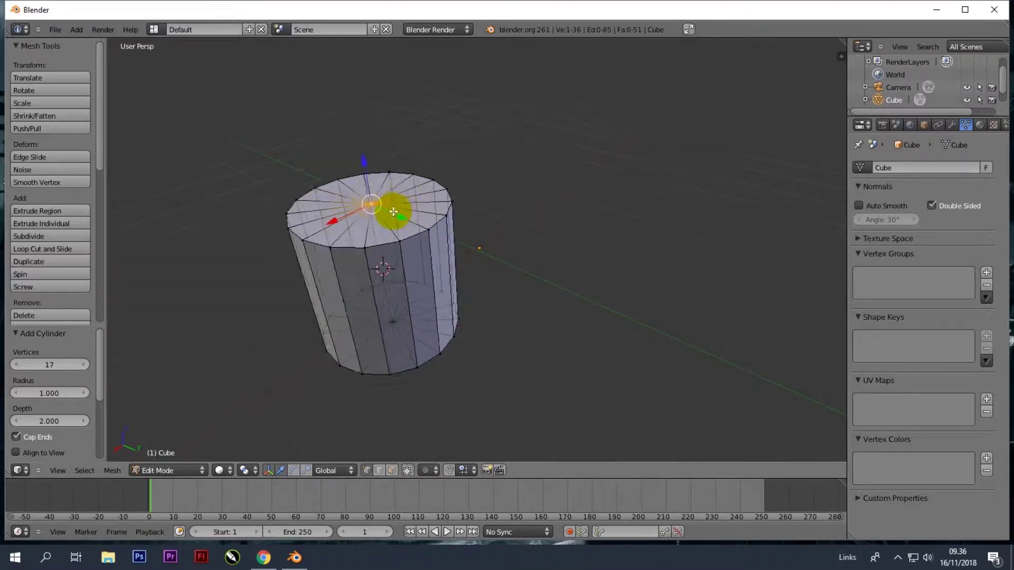
{"action": "right_click", "coordinate": [525, 199]}
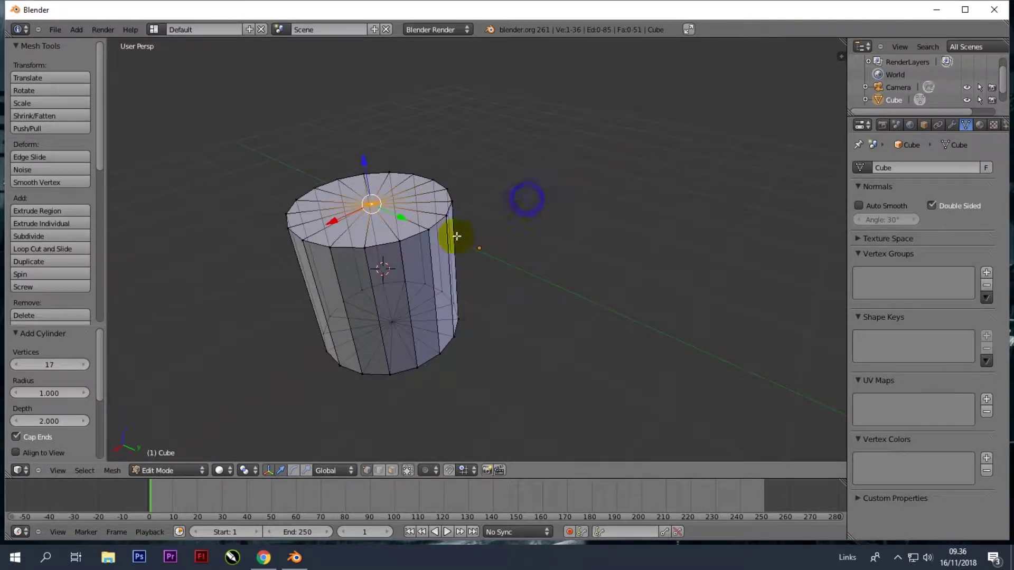
{"action": "key", "text": "x"}
{"action": "left_click", "coordinate": [372, 205]}
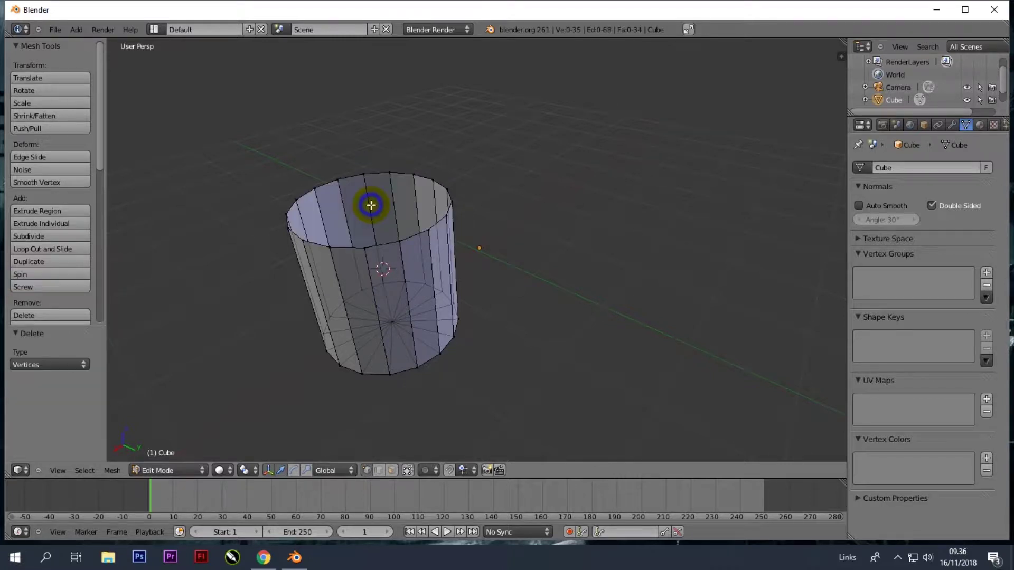
- Add a Solidify modifier to the open cylinder with a thickness of 0.2
{"action": "middle_click_drag", "start_coordinate": [423, 204], "coordinate": [492, 211]}
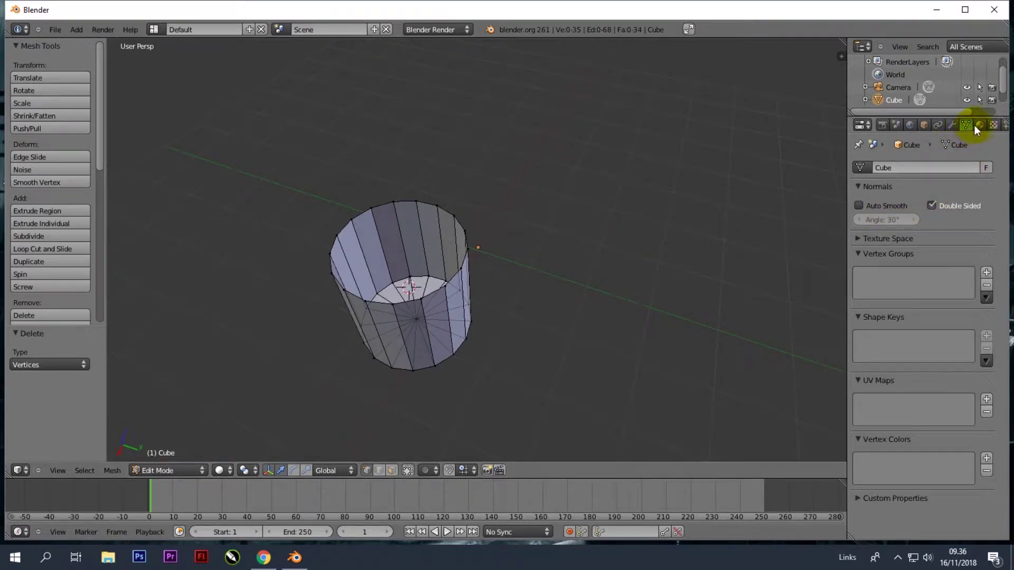
{"action": "left_click", "coordinate": [950, 126]}
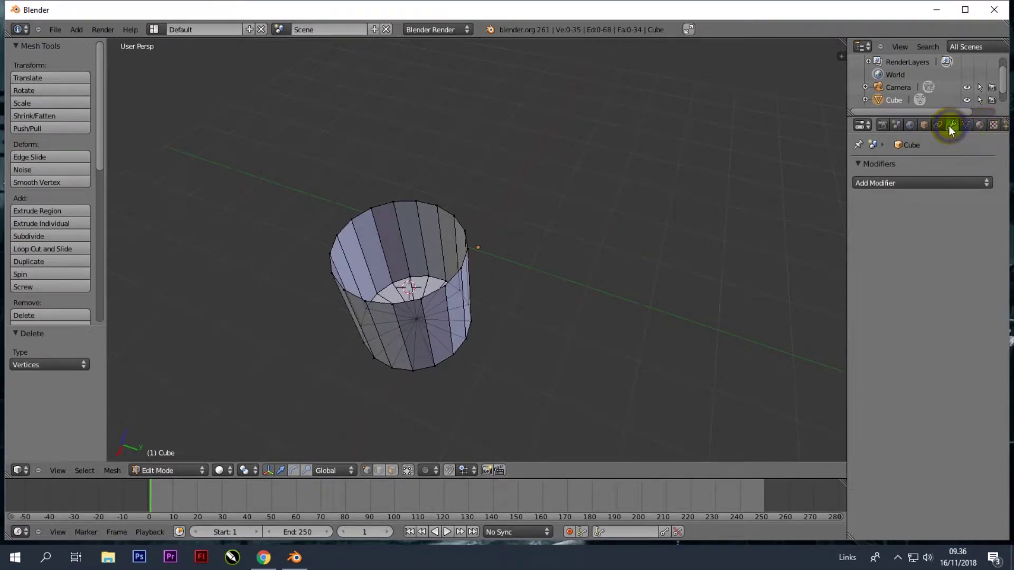
{"action": "left_click", "coordinate": [932, 183]}
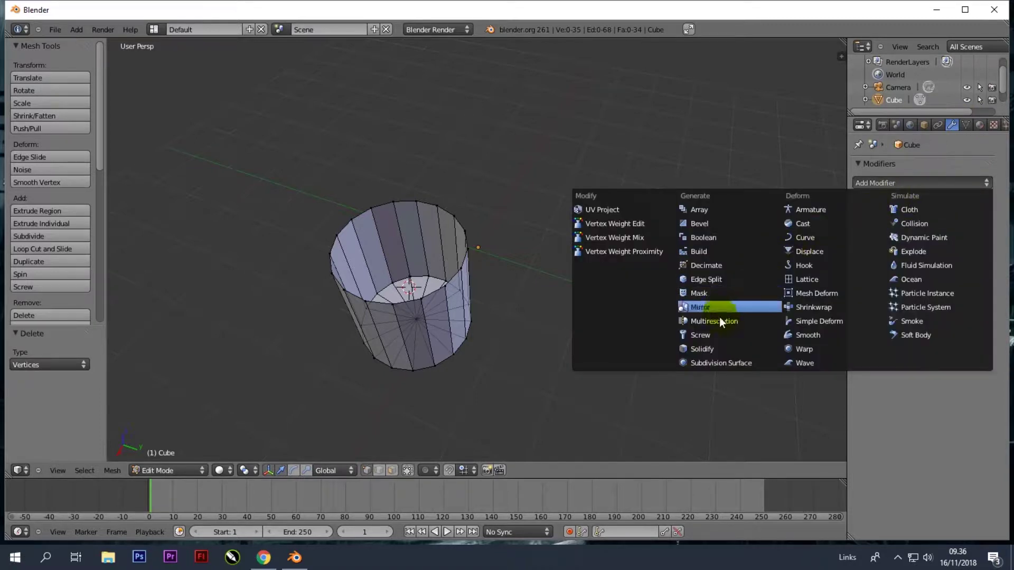
{"action": "left_click", "coordinate": [711, 344]}
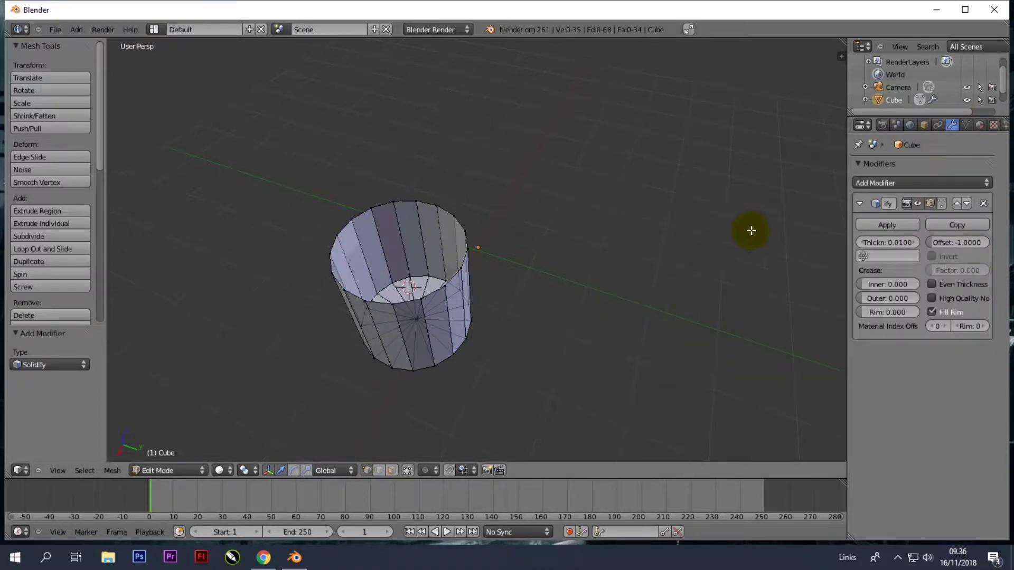
{"action": "left_click", "coordinate": [895, 243]}
{"action": "type", "text": "0.2"}
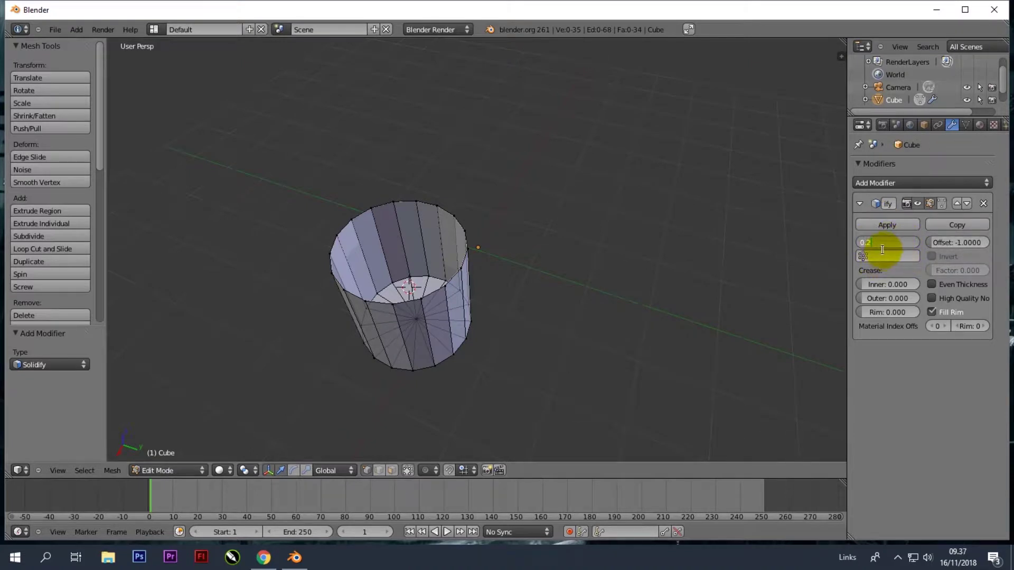
{"action": "key", "text": "Return"}
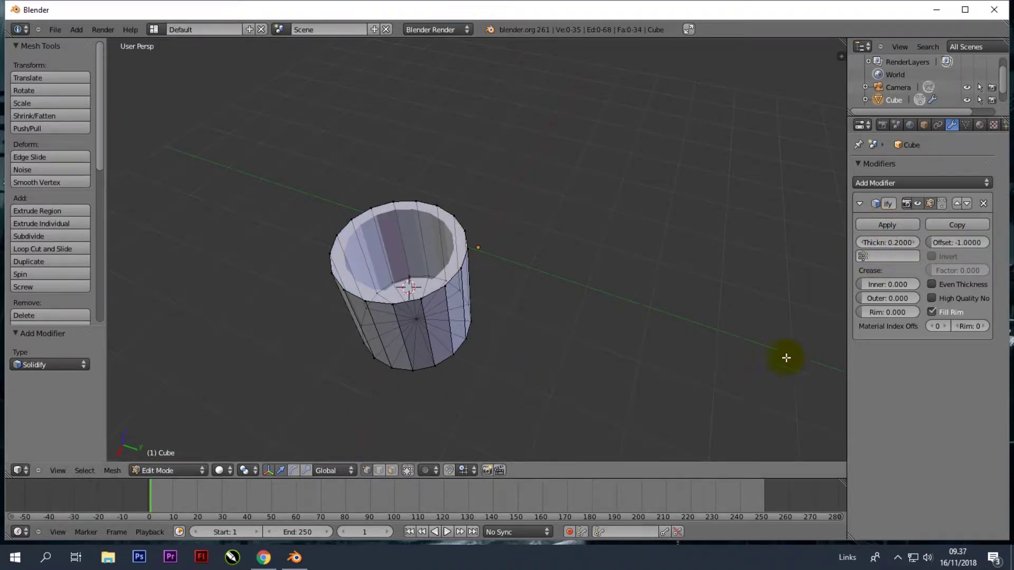
- Switch to Object Mode and apply the Solidify modifier to the cup
{"action": "left_click", "coordinate": [167, 470]}
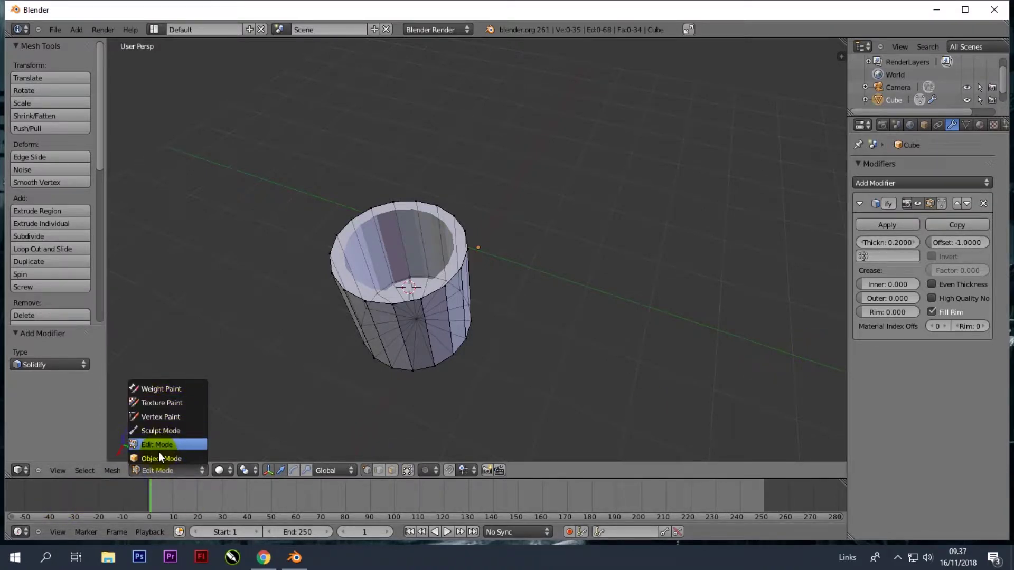
{"action": "left_click", "coordinate": [159, 458]}
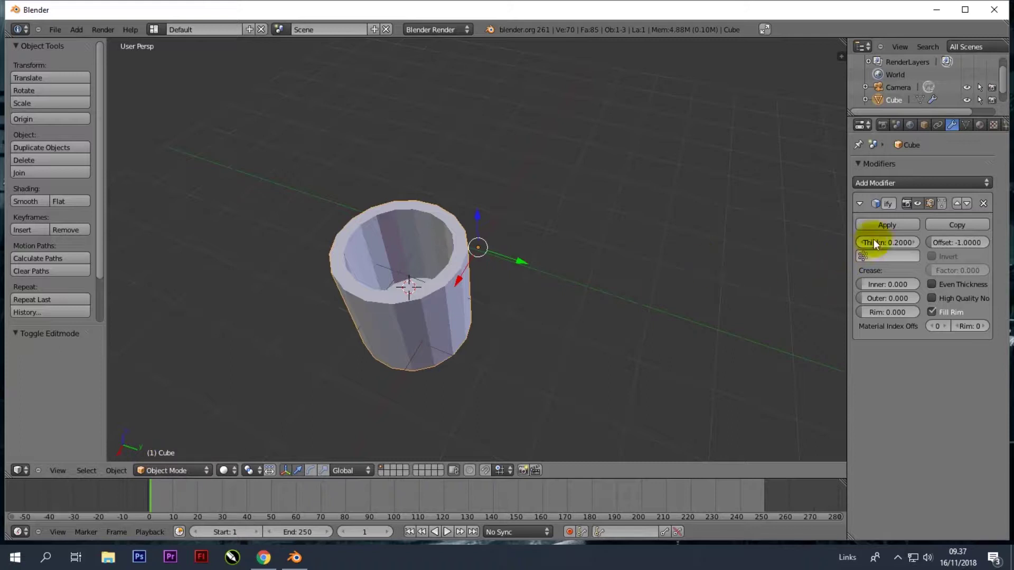
{"action": "left_click", "coordinate": [885, 225]}
- Return the thickened cup to Edit Mode
{"action": "middle_click_drag", "start_coordinate": [362, 270], "coordinate": [430, 235]}
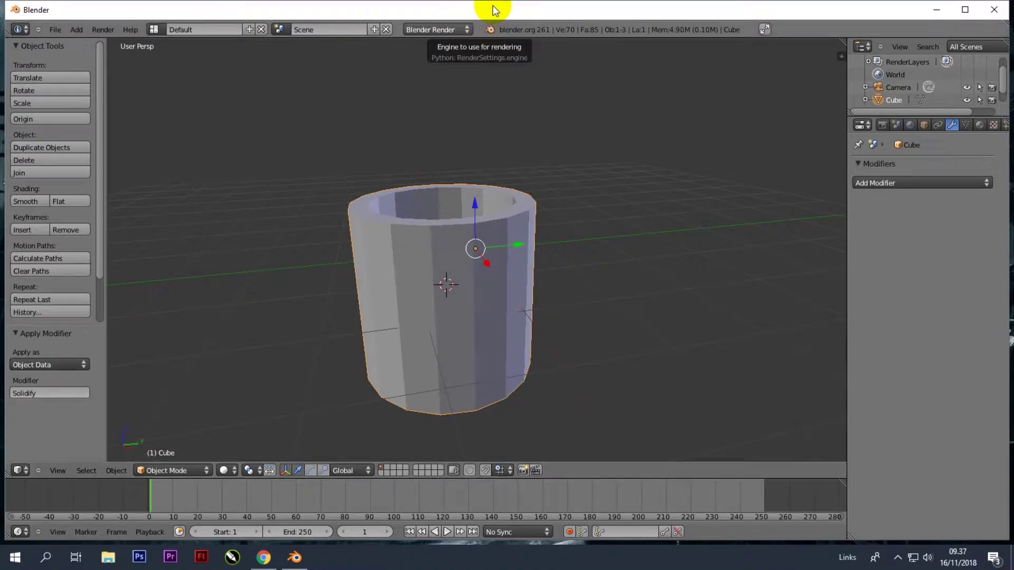
{"action": "scroll", "coordinate": [482, 163], "scroll_direction": "down", "scroll_amount": 2}
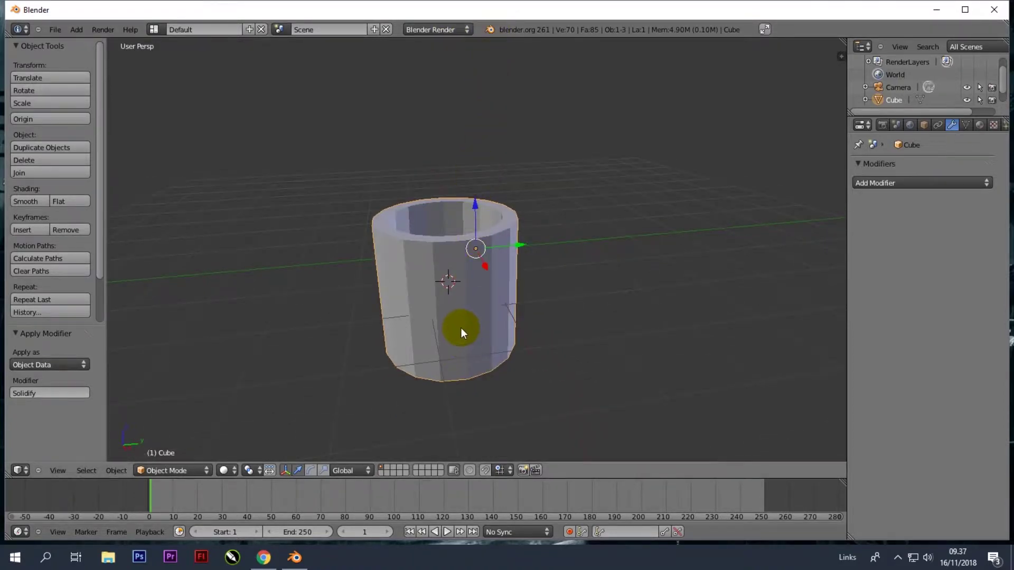
{"action": "mouse_move", "coordinate": [461, 327]}
{"action": "middle_mouse_down"}
{"action": "mouse_move", "coordinate": [468, 294]}
{"action": "mouse_move", "coordinate": [461, 379]}
{"action": "mouse_move", "coordinate": [471, 325]}
{"action": "mouse_move", "coordinate": [467, 338]}
{"action": "middle_mouse_up"}
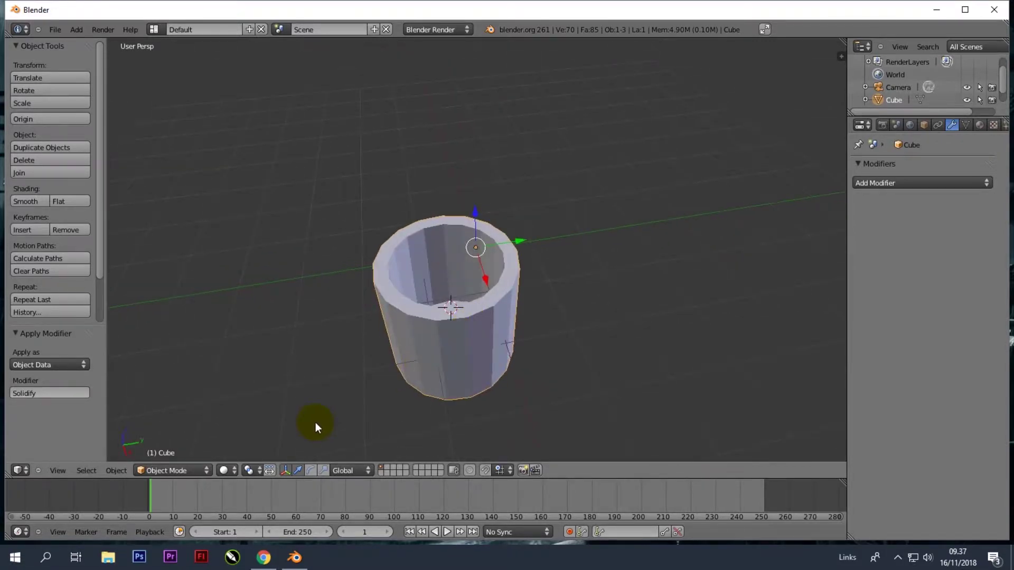
{"action": "left_click", "coordinate": [191, 470]}
{"action": "left_click", "coordinate": [177, 446]}
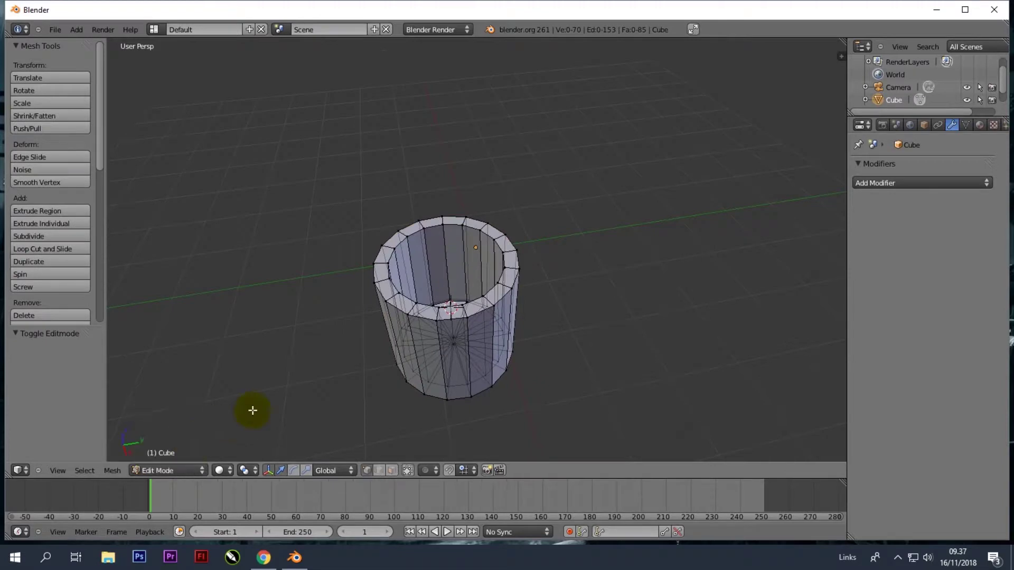
- Set the viewport to the front view with orthographic projection
{"action": "scroll", "coordinate": [423, 359], "scroll_direction": "down", "scroll_amount": 1}
{"action": "scroll", "coordinate": [438, 349], "scroll_direction": "up", "scroll_amount": 1}
{"action": "scroll", "coordinate": [449, 361], "scroll_direction": "up", "scroll_amount": 2}
{"action": "middle_click_drag", "start_coordinate": [453, 375], "coordinate": [477, 316]}
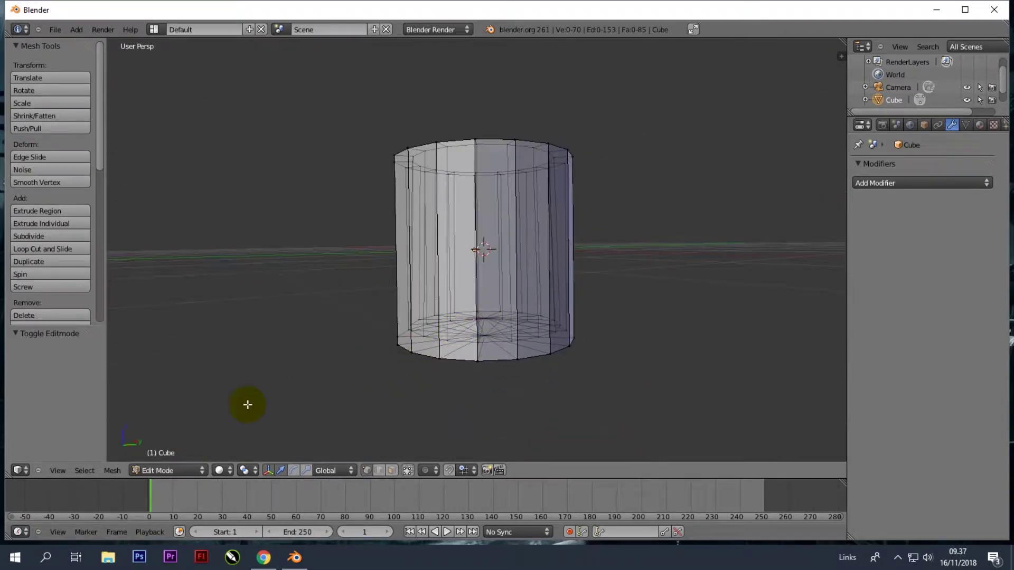
{"action": "left_click", "coordinate": [53, 469]}
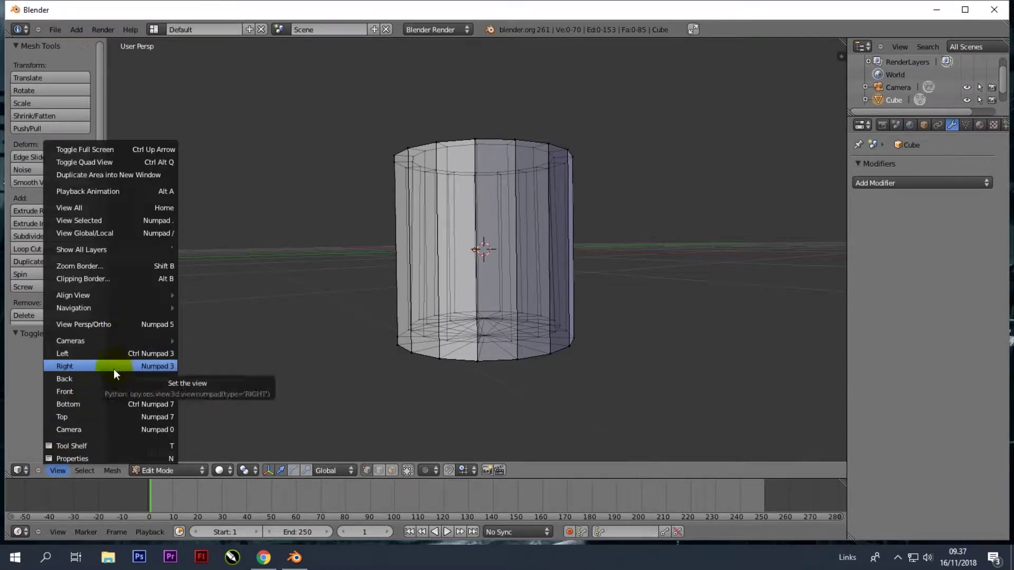
{"action": "left_click", "coordinate": [108, 392]}
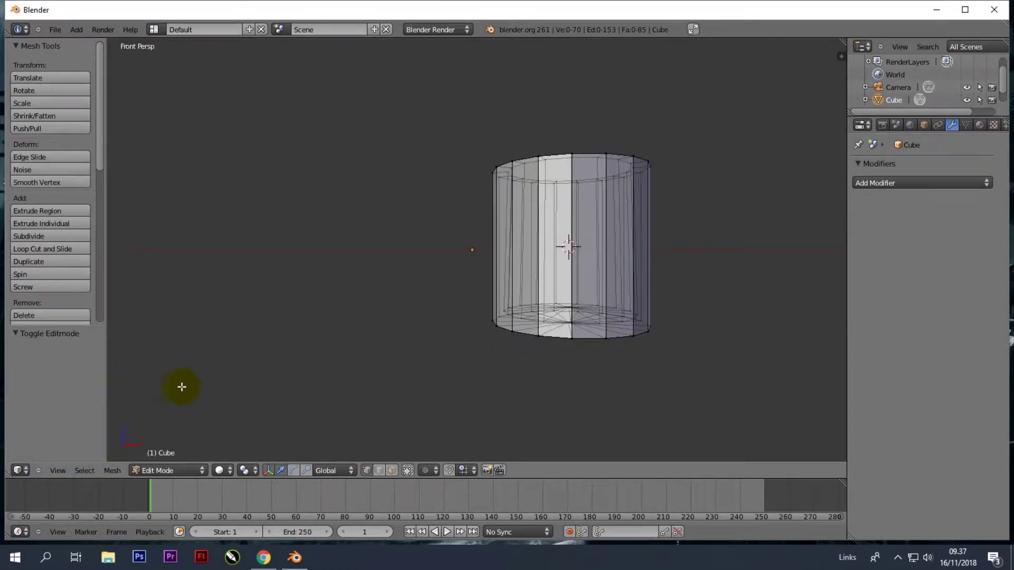
{"action": "left_click", "coordinate": [58, 470]}
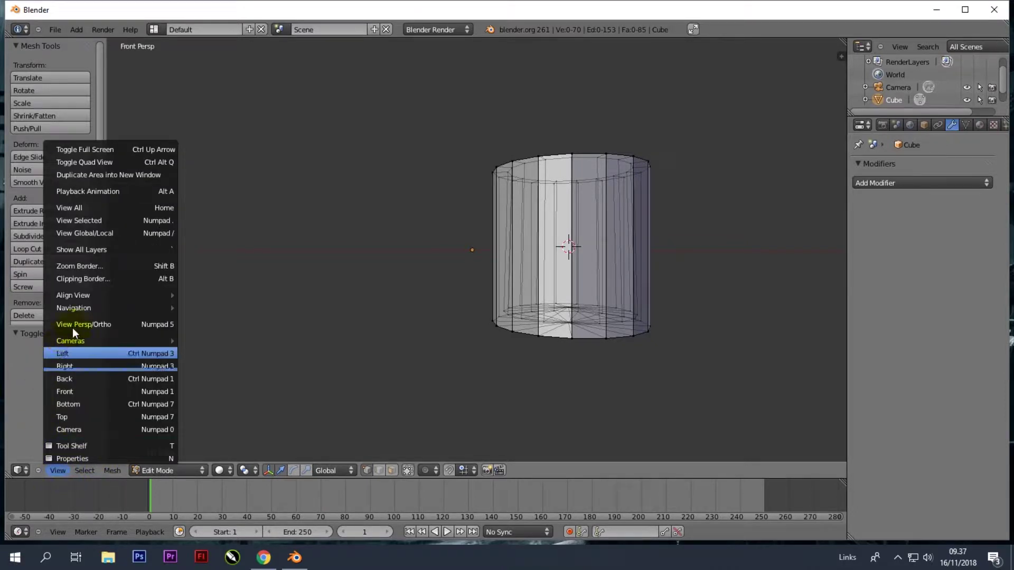
{"action": "left_click", "coordinate": [101, 325]}
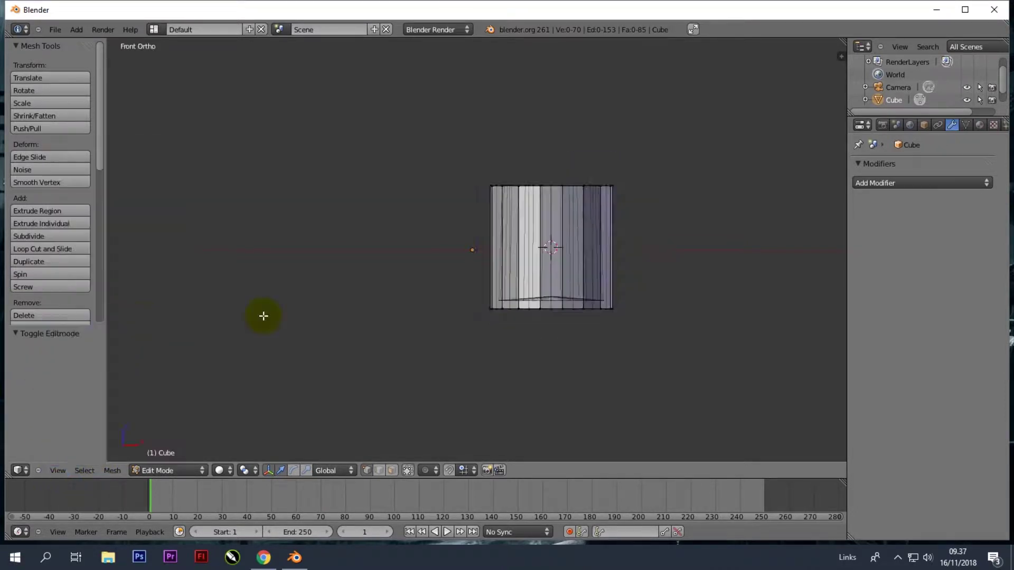
- Add four evenly spaced horizontal loop cuts around the cup's outer wall without sliding them
{"action": "scroll", "coordinate": [612, 244], "scroll_direction": "up", "scroll_amount": 2}
{"action": "key", "text": "ctrl+r"}
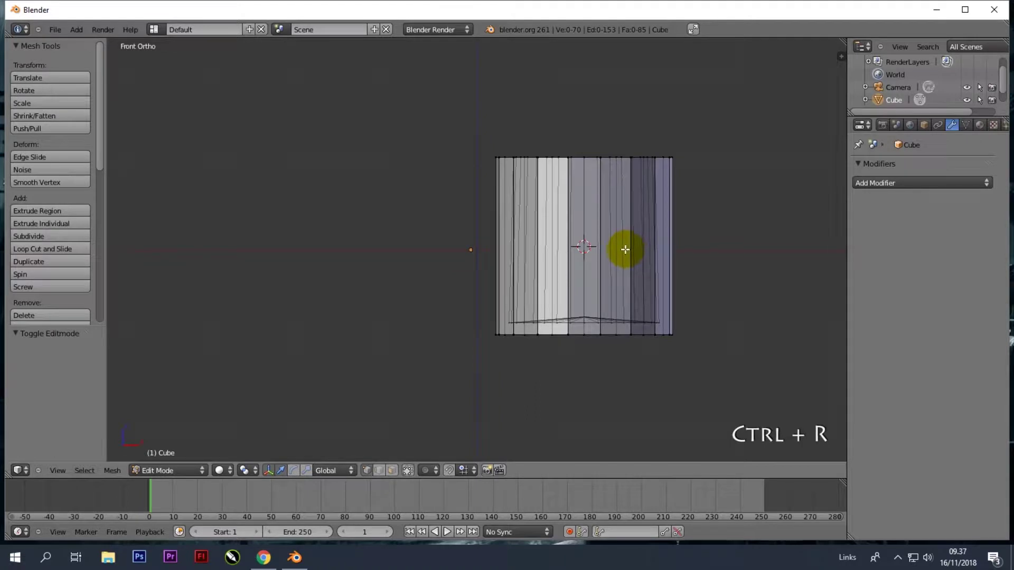
{"action": "left_click", "coordinate": [670, 247]}
{"action": "right_click", "coordinate": [670, 248]}
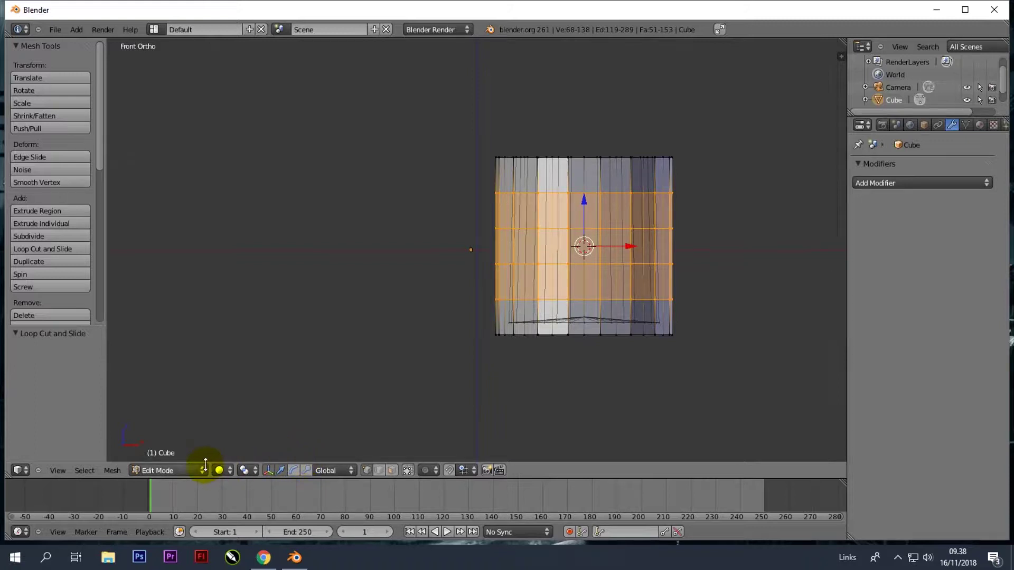
- Switch to face selection, check the selected band of faces from an angle and restore the front view
{"action": "left_click", "coordinate": [391, 471]}
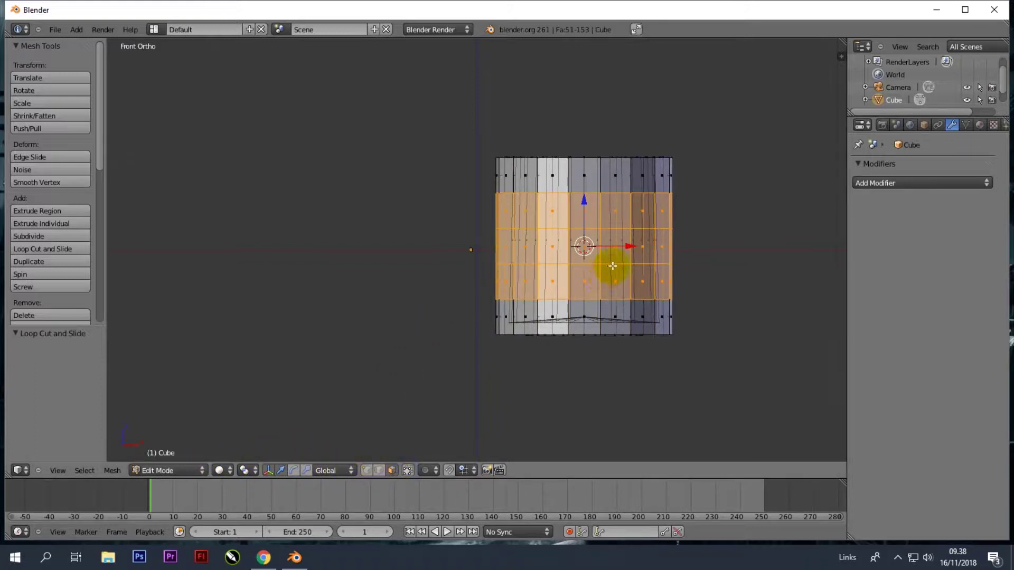
{"action": "middle_click_drag", "start_coordinate": [622, 261], "coordinate": [527, 255]}
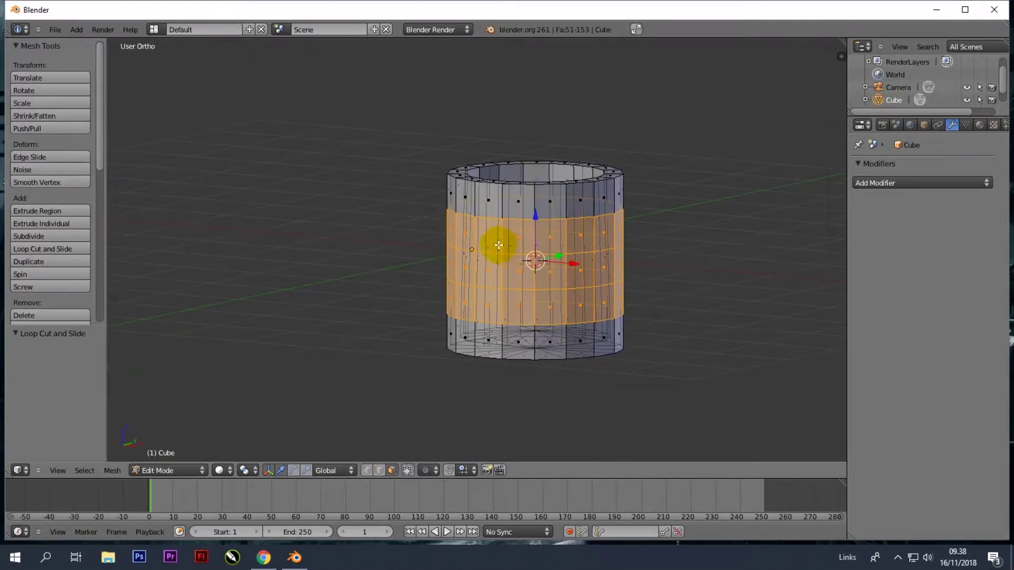
{"action": "left_click", "coordinate": [60, 471]}
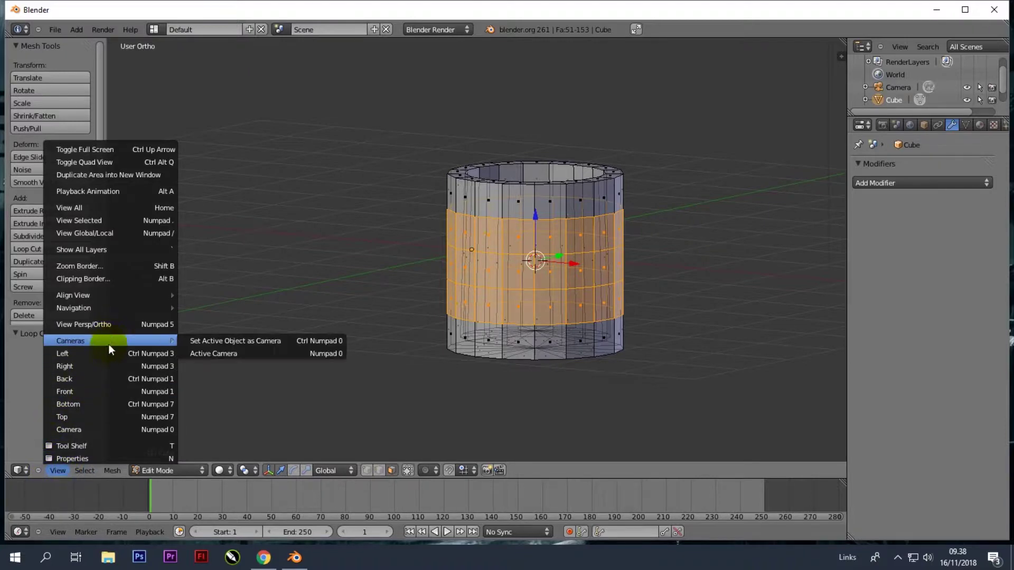
{"action": "left_click", "coordinate": [94, 391]}
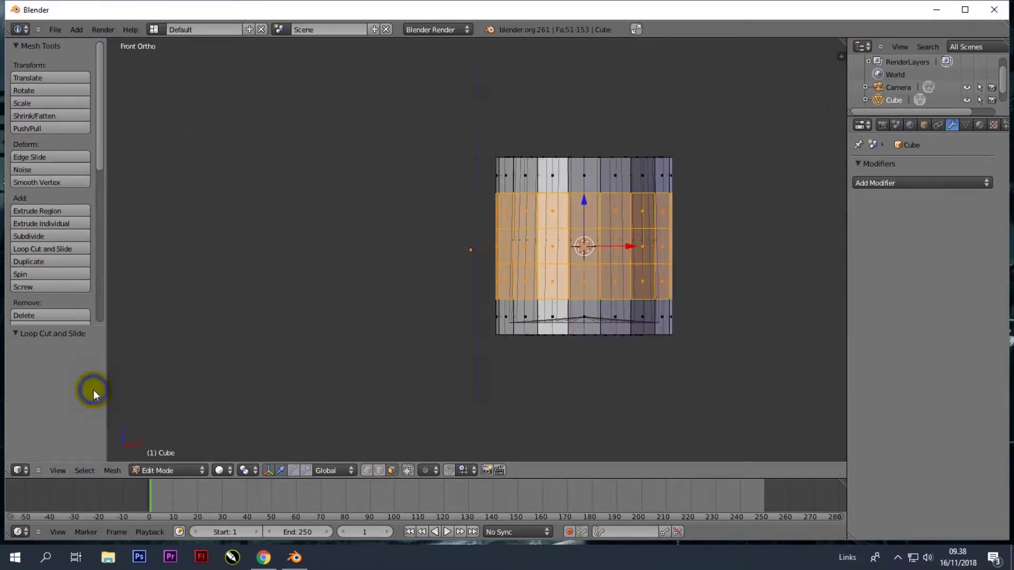
{"action": "left_click", "coordinate": [60, 470]}
{"action": "left_click", "coordinate": [122, 324]}
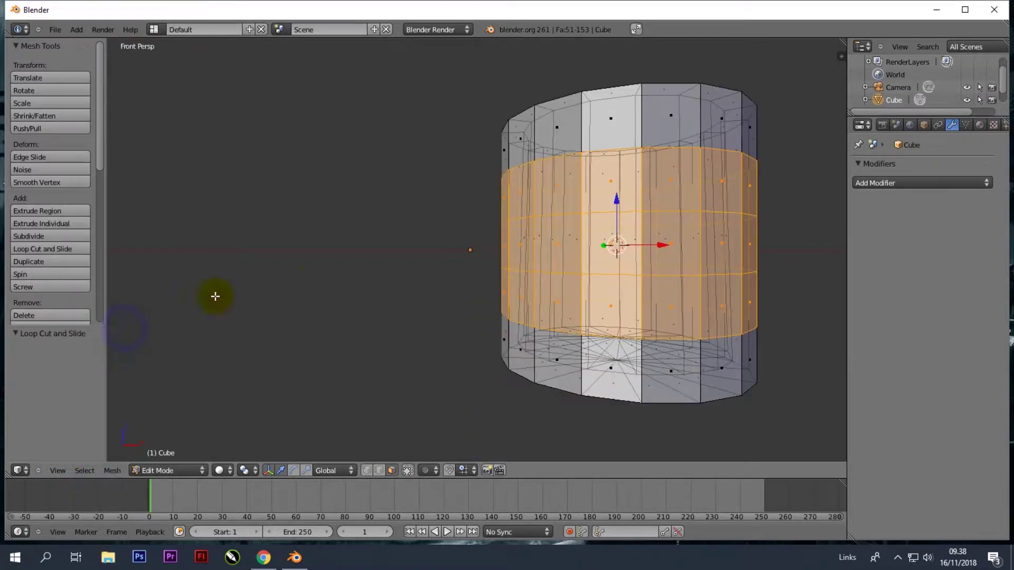
{"action": "left_click", "coordinate": [57, 470]}
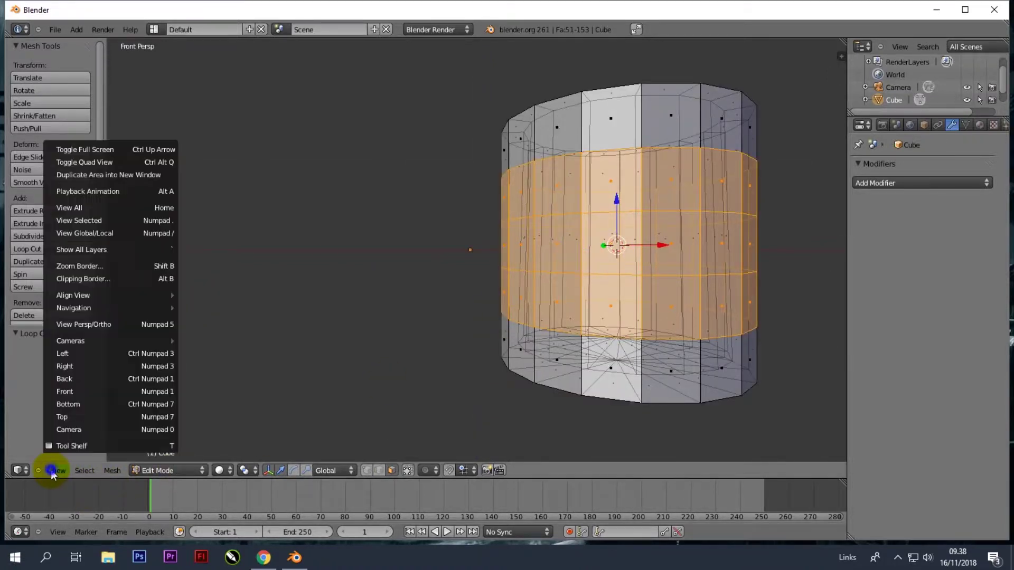
{"action": "left_click", "coordinate": [118, 326]}
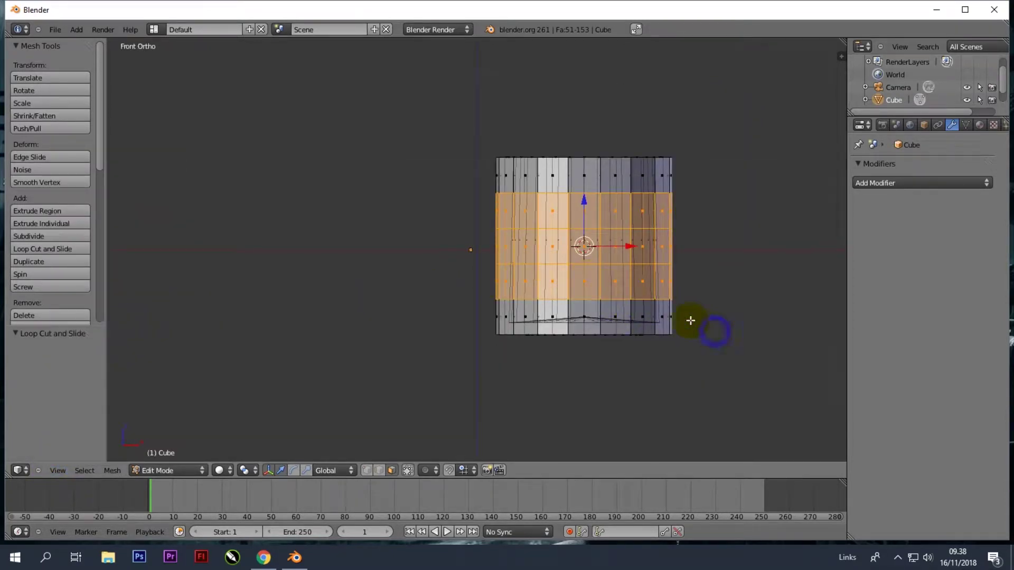
- Extrude two faces of the front-facing column, second and fourth rows from the rim, outward by about 0.68 in the right view
{"action": "right_click", "coordinate": [593, 218]}
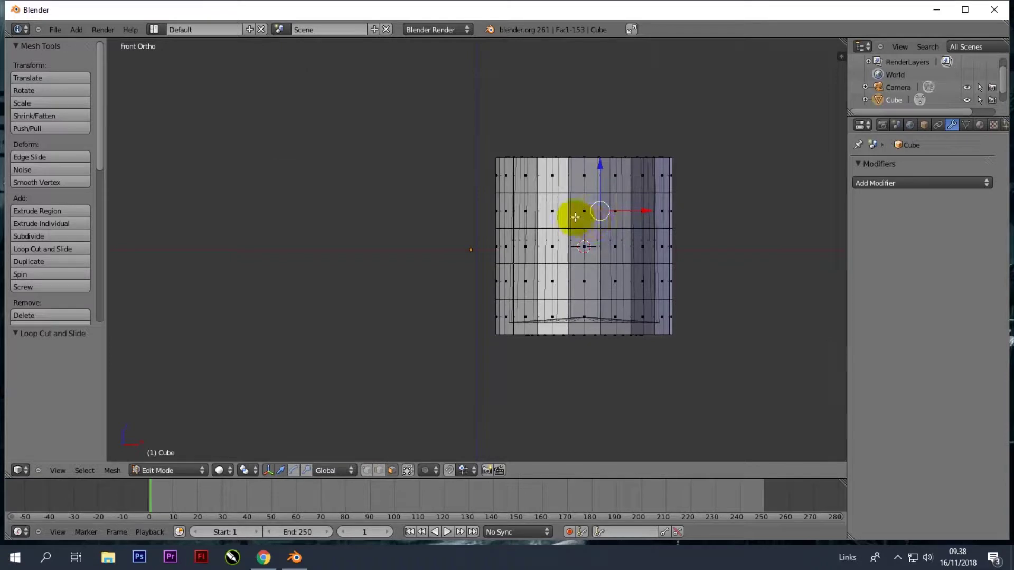
{"action": "right_click", "coordinate": [582, 211], "text": "shift"}
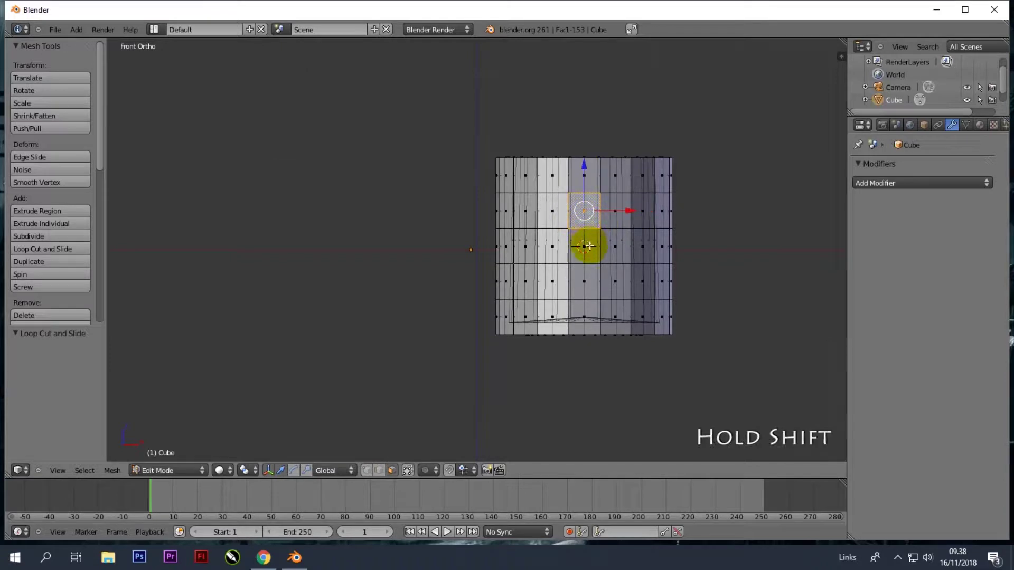
{"action": "right_click", "coordinate": [591, 280], "text": "shift"}
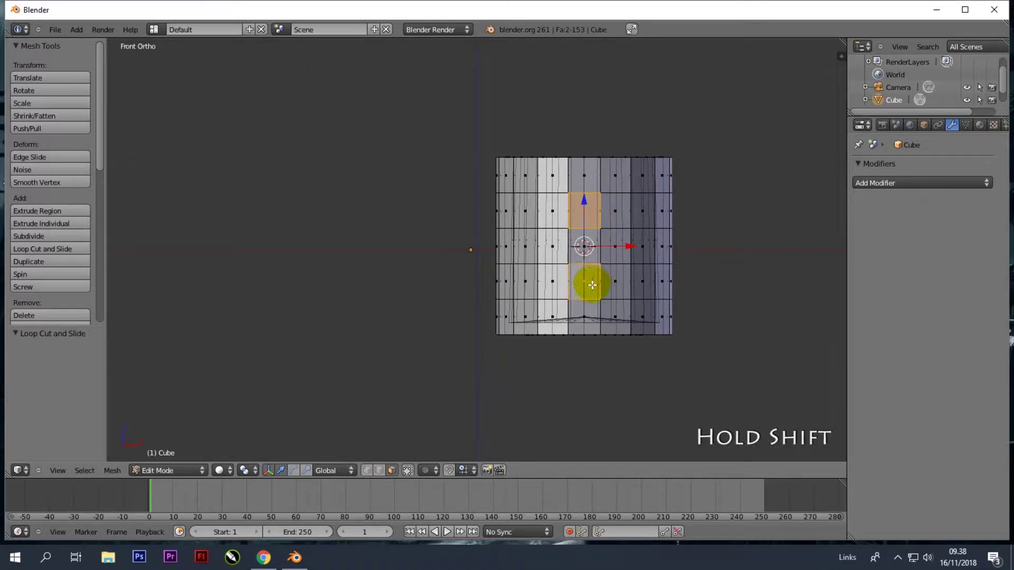
{"action": "left_click", "coordinate": [58, 471]}
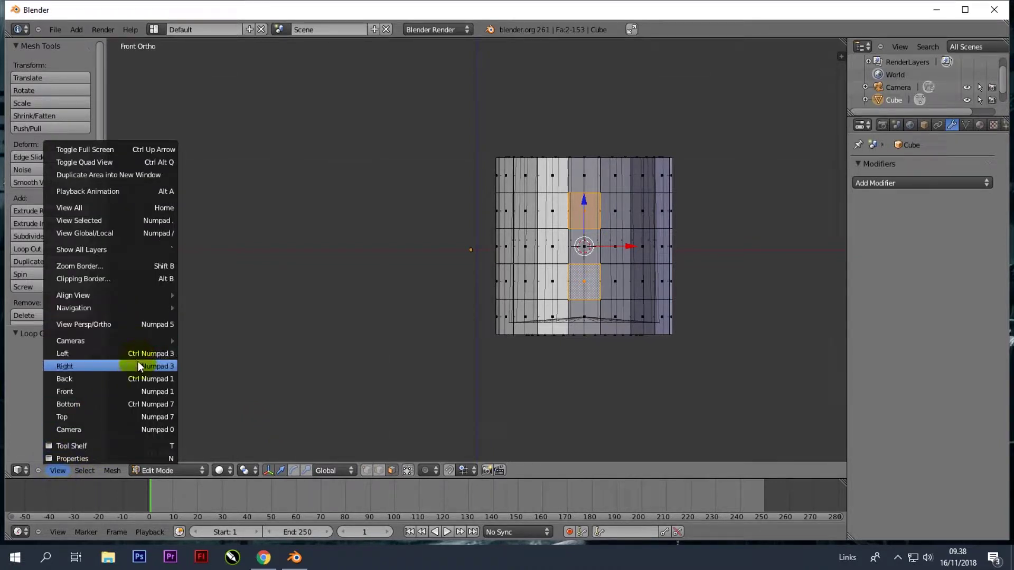
{"action": "left_click", "coordinate": [138, 365]}
{"action": "key", "text": "e"}
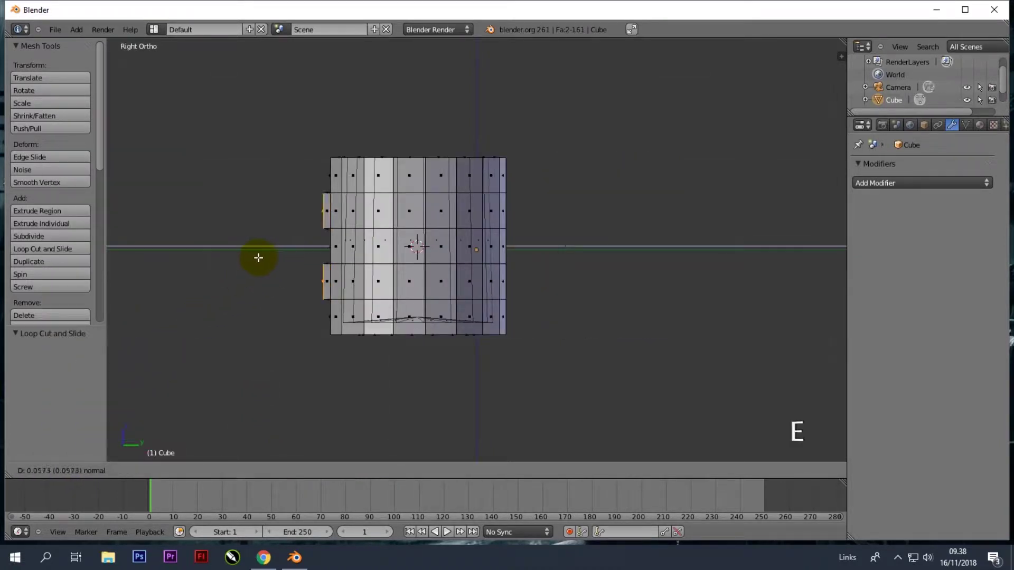
{"action": "left_click", "coordinate": [209, 257]}
- Rotate the end face of the upper handle stub 45° about the X axis
{"action": "middle_click_drag", "start_coordinate": [362, 272], "coordinate": [427, 288]}
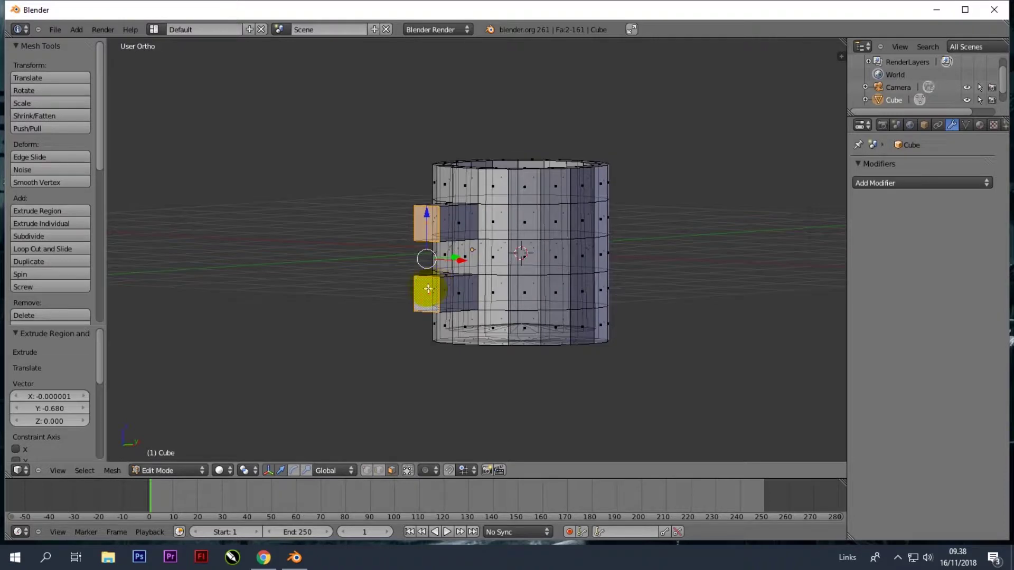
{"action": "scroll", "coordinate": [426, 268], "scroll_direction": "up", "scroll_amount": 2}
{"action": "middle_click_drag", "start_coordinate": [426, 265], "coordinate": [391, 256]}
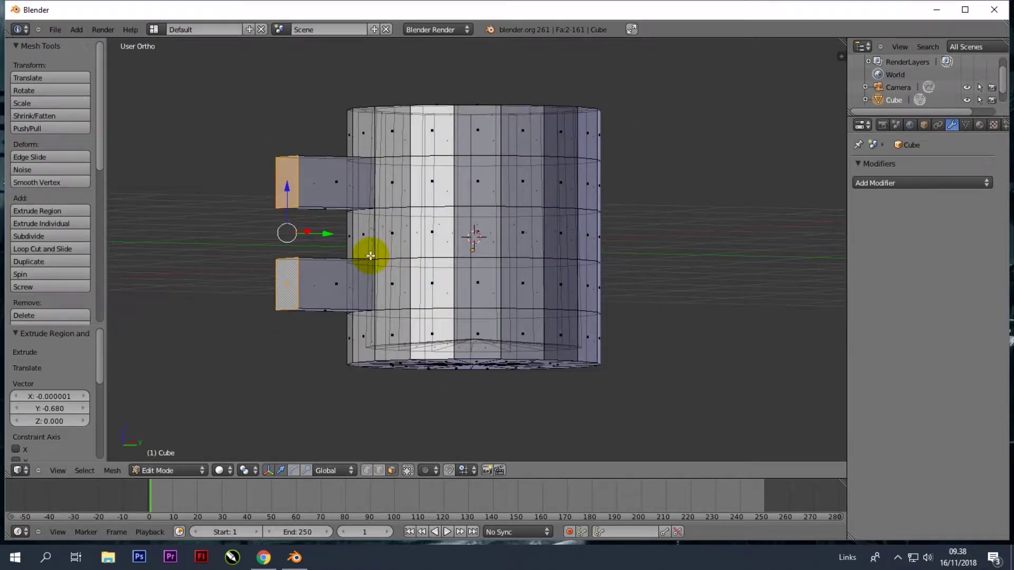
{"action": "left_click", "coordinate": [288, 182]}
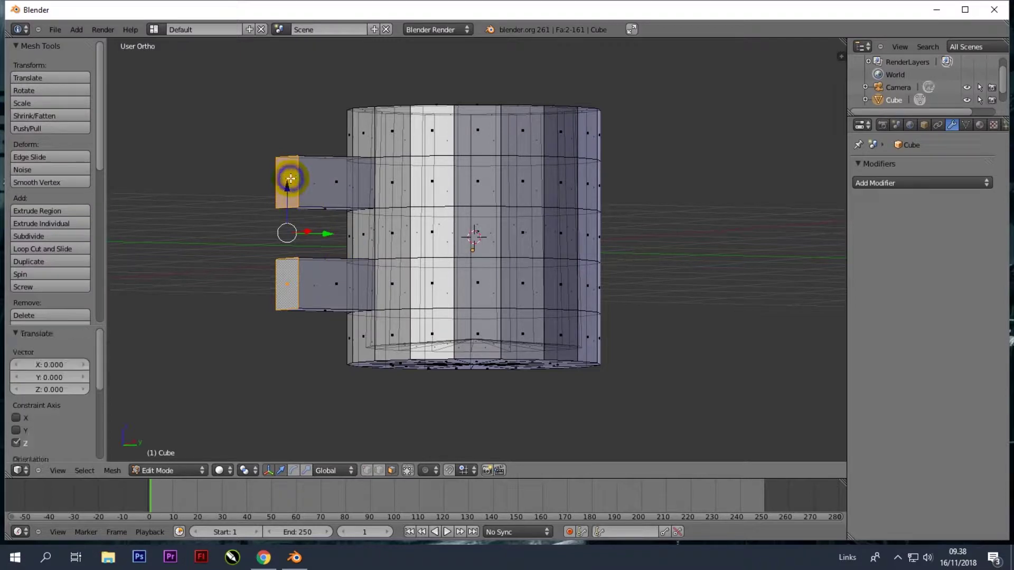
{"action": "left_click", "coordinate": [310, 292]}
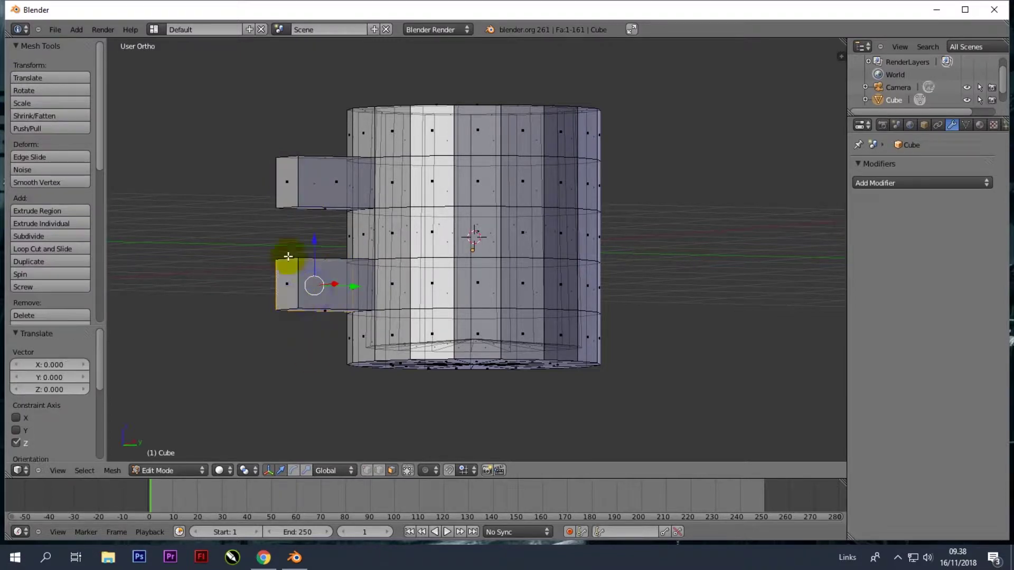
{"action": "left_click", "coordinate": [289, 184]}
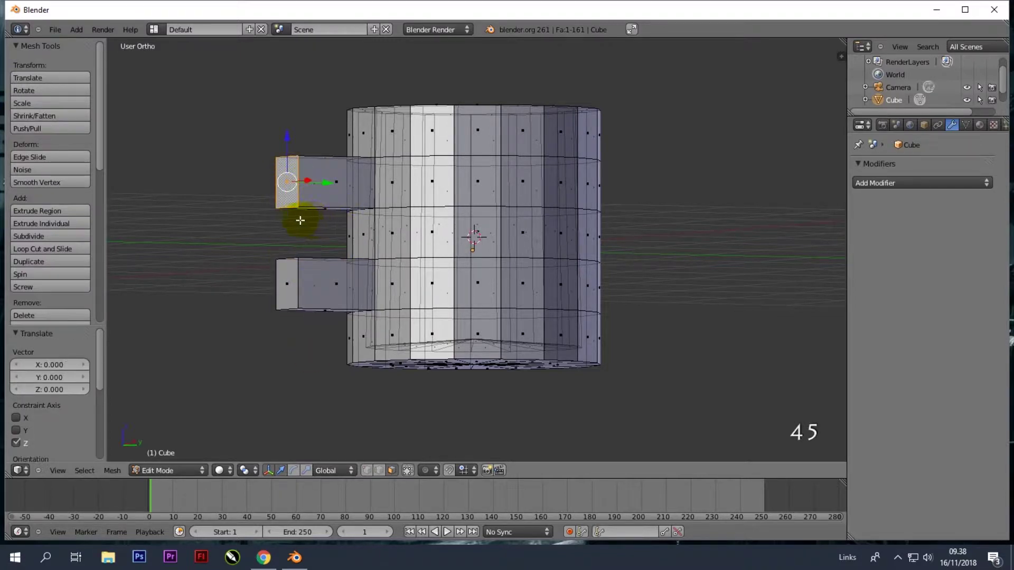
{"action": "key", "text": "r"}
{"action": "key", "text": "x"}
{"action": "key", "text": "4"}
{"action": "key", "text": "5"}
{"action": "key", "text": "Return"}
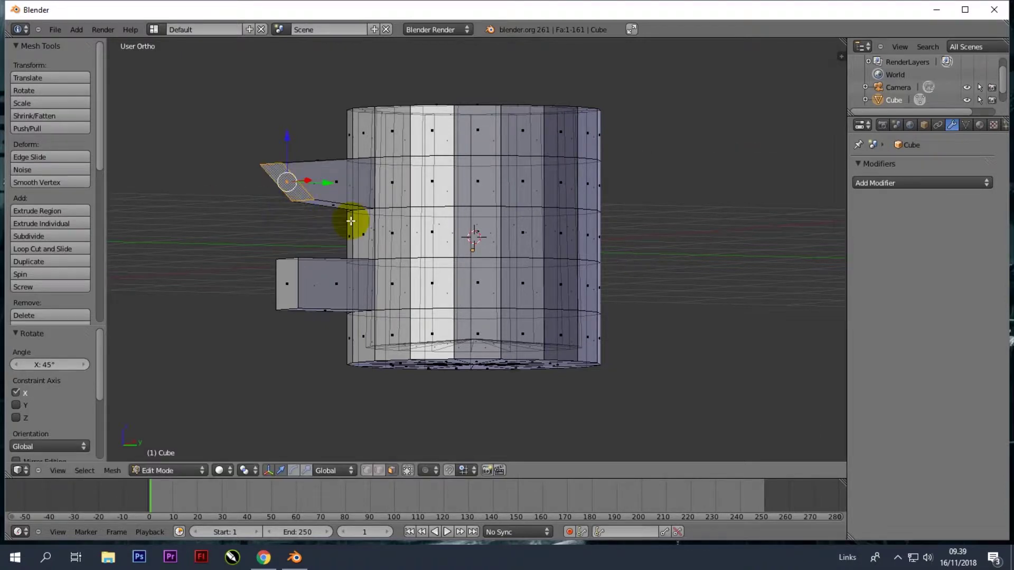
- Rotate the end face of the lower handle stub -45° about the X axis
{"action": "left_click", "coordinate": [284, 299]}
{"action": "key", "text": "r"}
{"action": "key", "text": "x"}
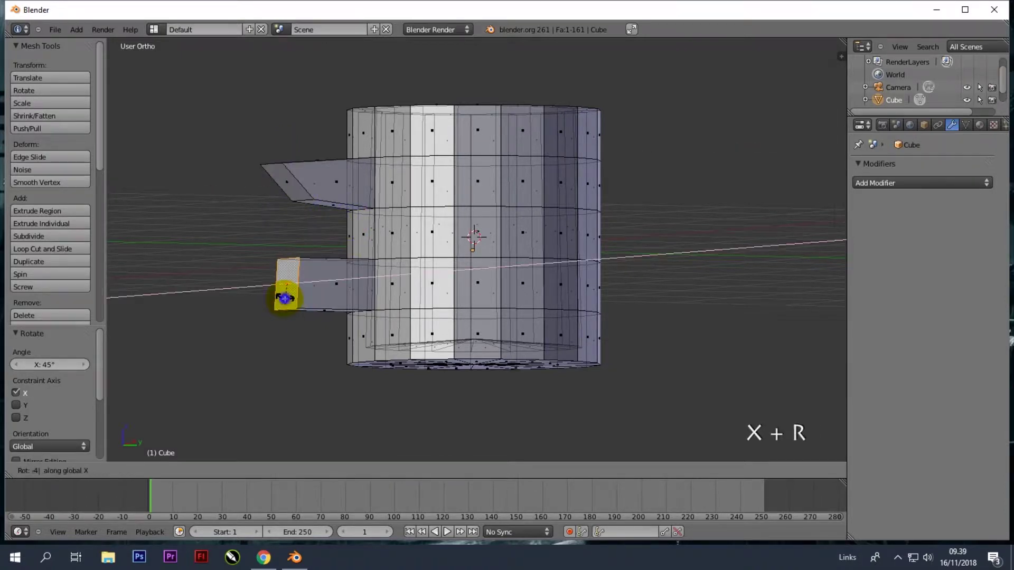
{"action": "key", "text": "minus"}
{"action": "key", "text": "4"}
{"action": "key", "text": "5"}
{"action": "key", "text": "Return"}
- Delete the angled end faces of the lower and upper handle stubs
{"action": "middle_click_drag", "start_coordinate": [317, 302], "coordinate": [379, 350]}
{"action": "key", "text": "x"}
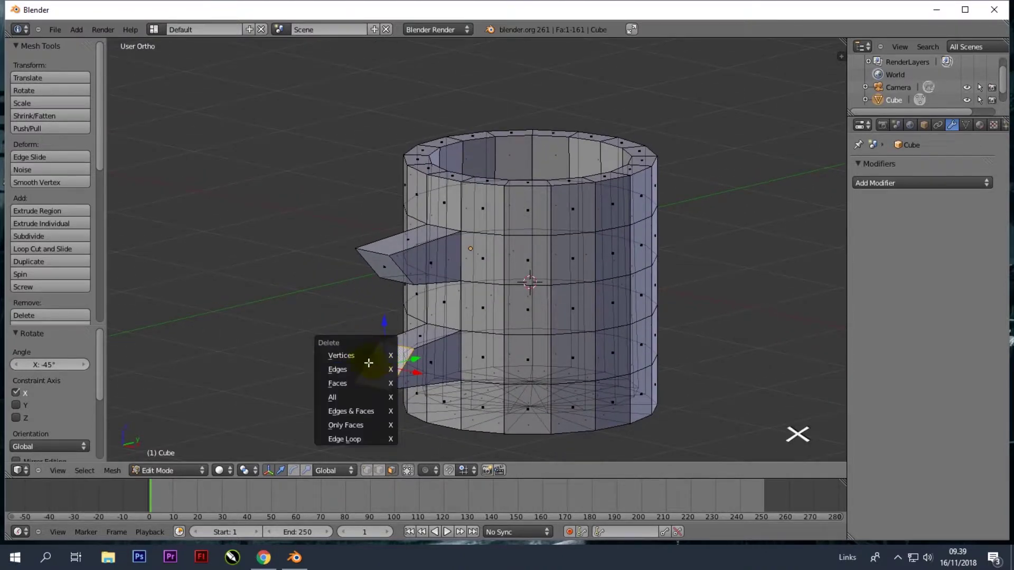
{"action": "left_click", "coordinate": [346, 384]}
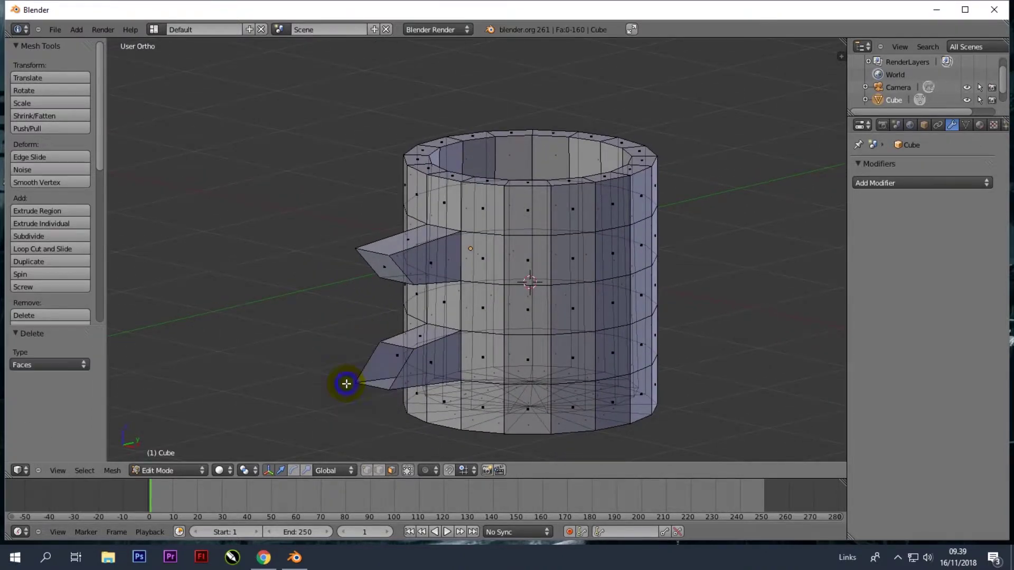
{"action": "right_click", "coordinate": [383, 270]}
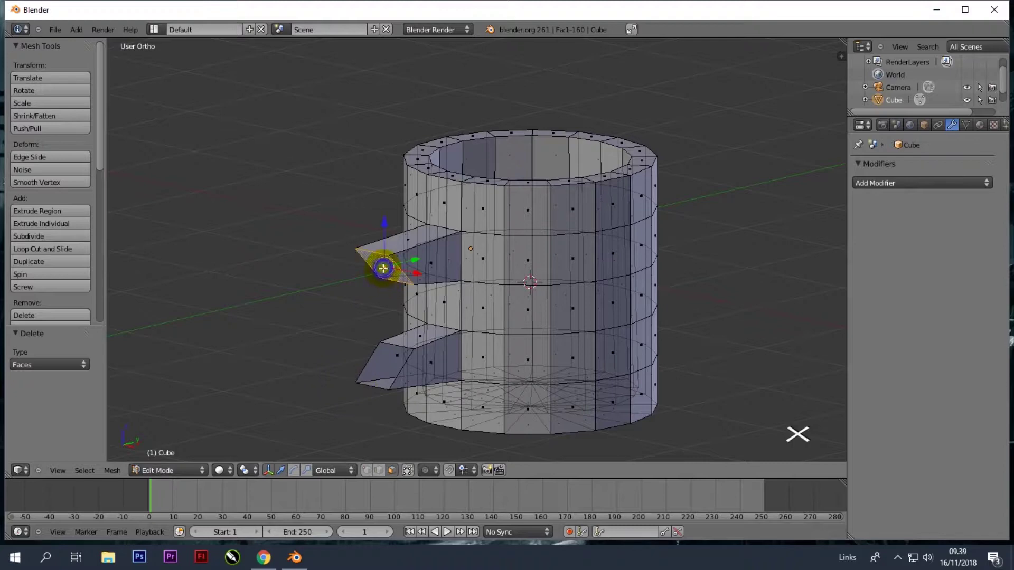
{"action": "key", "text": "x"}
{"action": "left_click", "coordinate": [379, 272]}
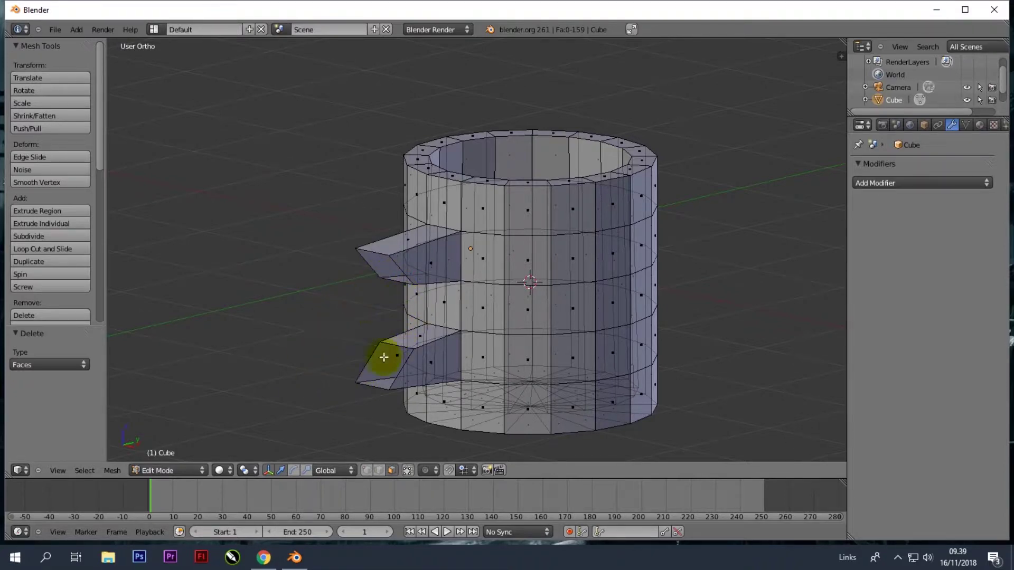
- Switch to edge selection and fill a face joining the far-side end edges of the two handle stubs
{"action": "right_click", "coordinate": [369, 350]}
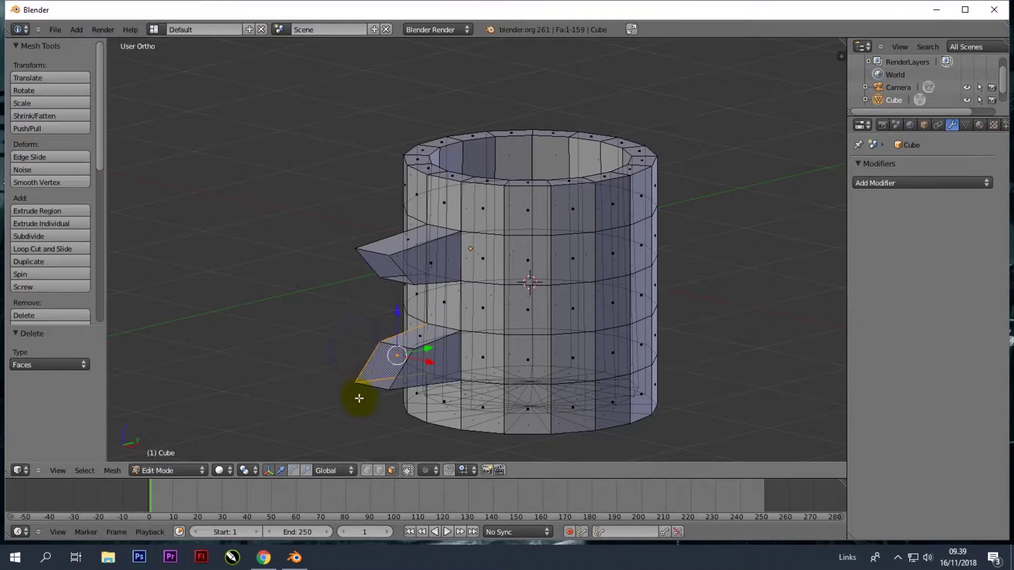
{"action": "right_click", "coordinate": [372, 383]}
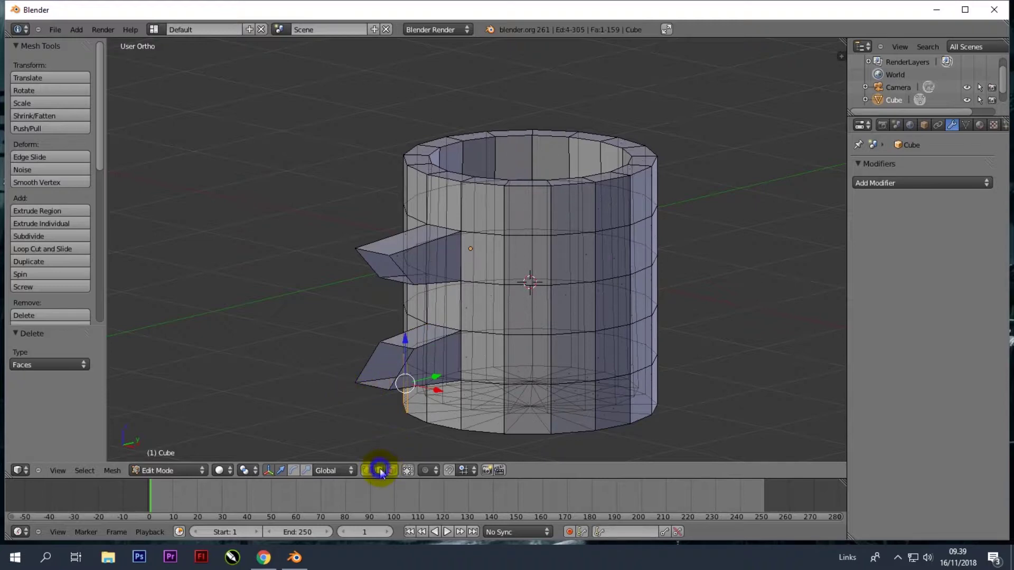
{"action": "right_click", "coordinate": [372, 355]}
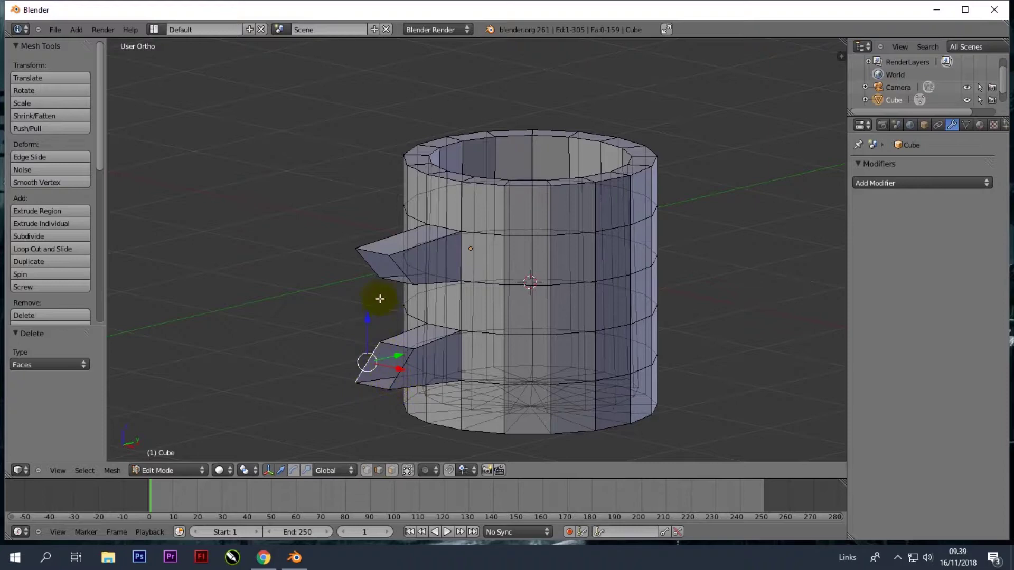
{"action": "right_click", "coordinate": [370, 266], "text": "shift"}
{"action": "key", "text": "f"}
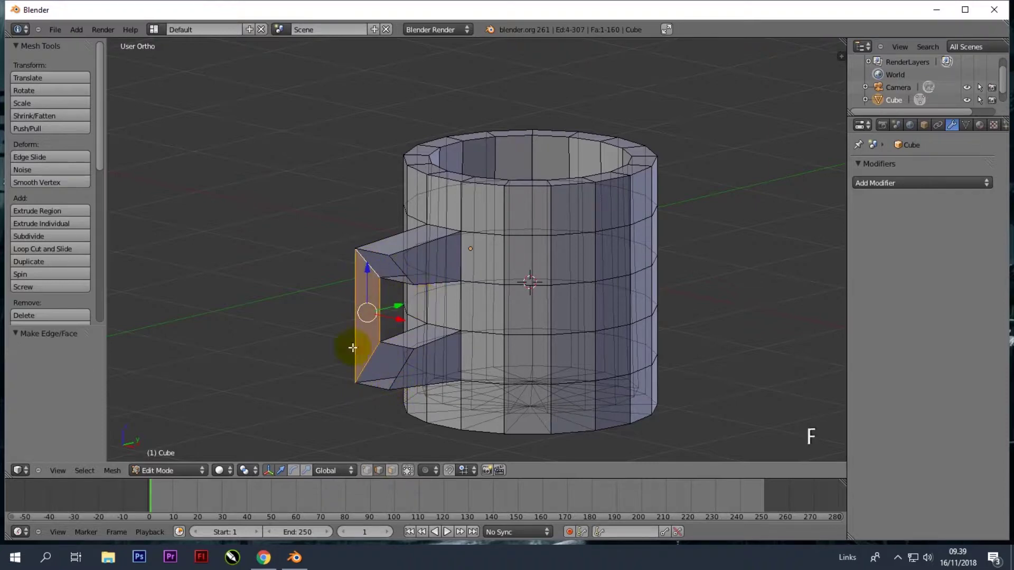
- Fill the inner and outer faces of the handle's grip between the matching end edges of both stubs
{"action": "right_click", "coordinate": [394, 282]}
{"action": "right_click", "coordinate": [395, 343], "text": "shift"}
{"action": "key", "text": "f"}
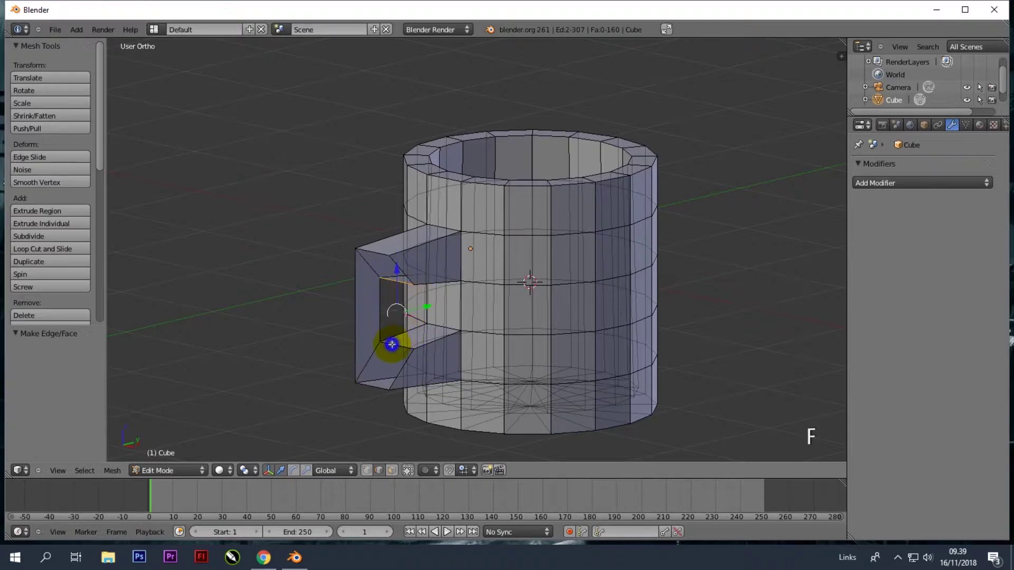
{"action": "right_click", "coordinate": [379, 252]}
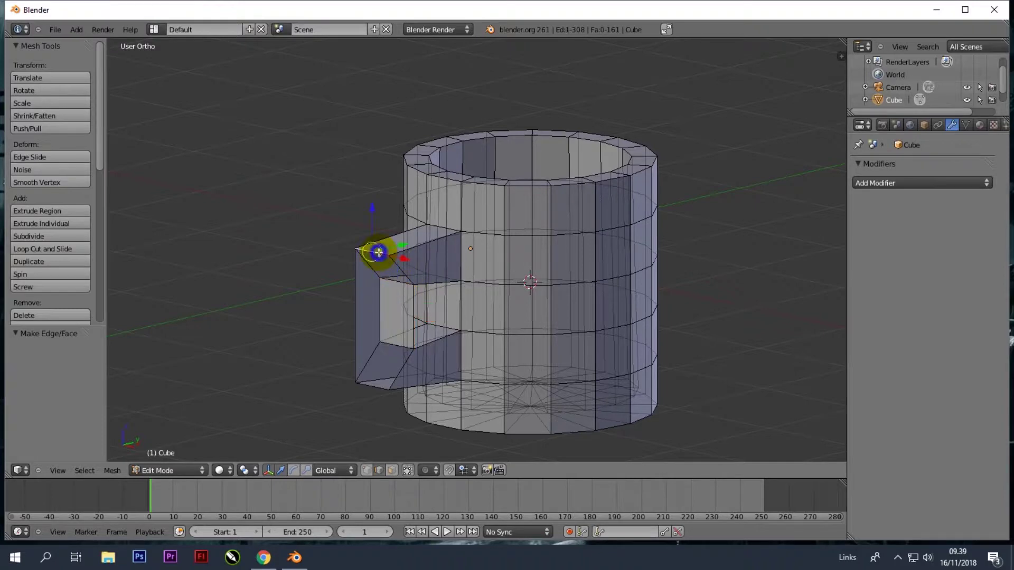
{"action": "right_click", "coordinate": [376, 388], "text": "shift"}
{"action": "key", "text": "f"}
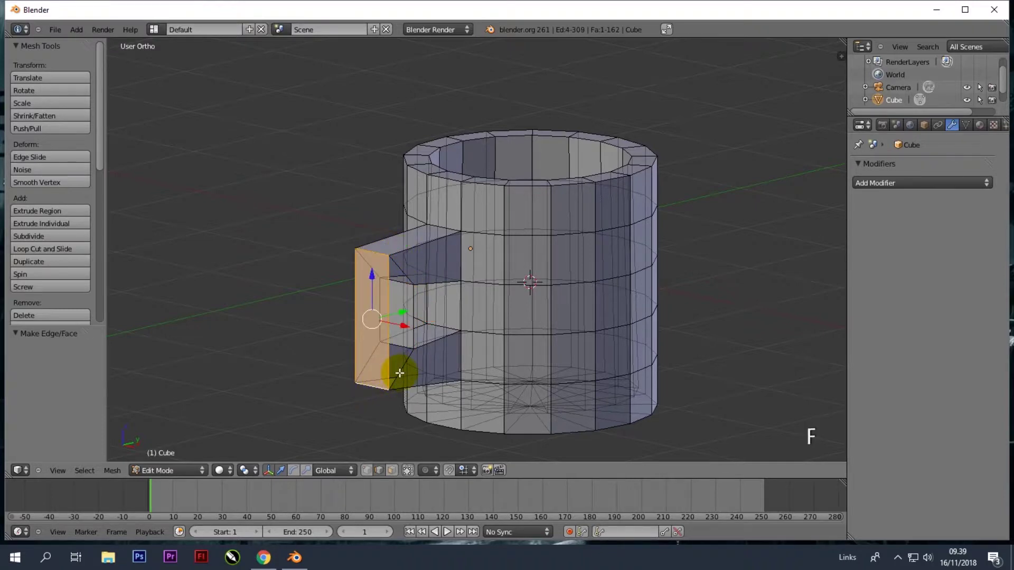
- Close the handle by filling the remaining near-side face between the two stubs' end edges
{"action": "right_click", "coordinate": [404, 368]}
{"action": "left_click", "coordinate": [405, 361]}
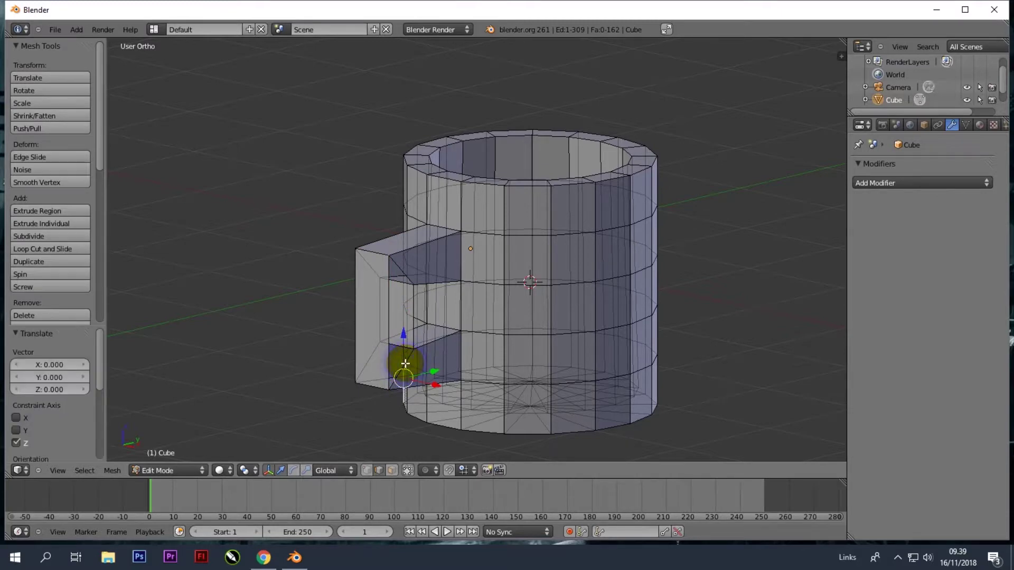
{"action": "scroll", "coordinate": [404, 361], "scroll_direction": "up", "scroll_amount": 1}
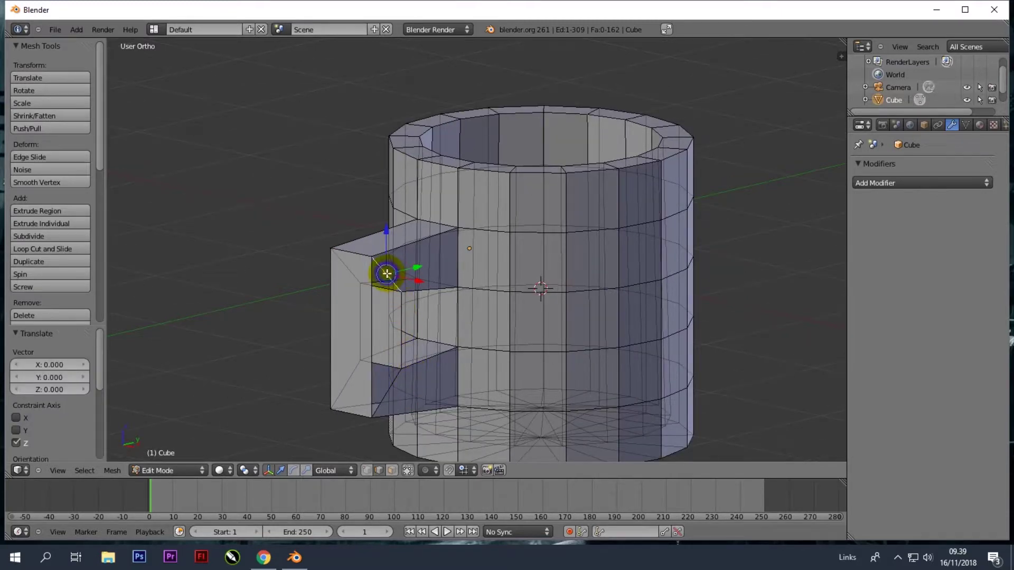
{"action": "key", "text": "f"}
- Inspect the closed handle, return the mug to Object Mode and apply smooth shading
{"action": "scroll", "coordinate": [388, 377], "scroll_direction": "up", "scroll_amount": 1}
{"action": "middle_click_drag", "start_coordinate": [361, 379], "coordinate": [365, 337]}
{"action": "scroll", "coordinate": [320, 311], "scroll_direction": "down", "scroll_amount": 2}
{"action": "middle_click_drag", "start_coordinate": [353, 260], "coordinate": [471, 282]}
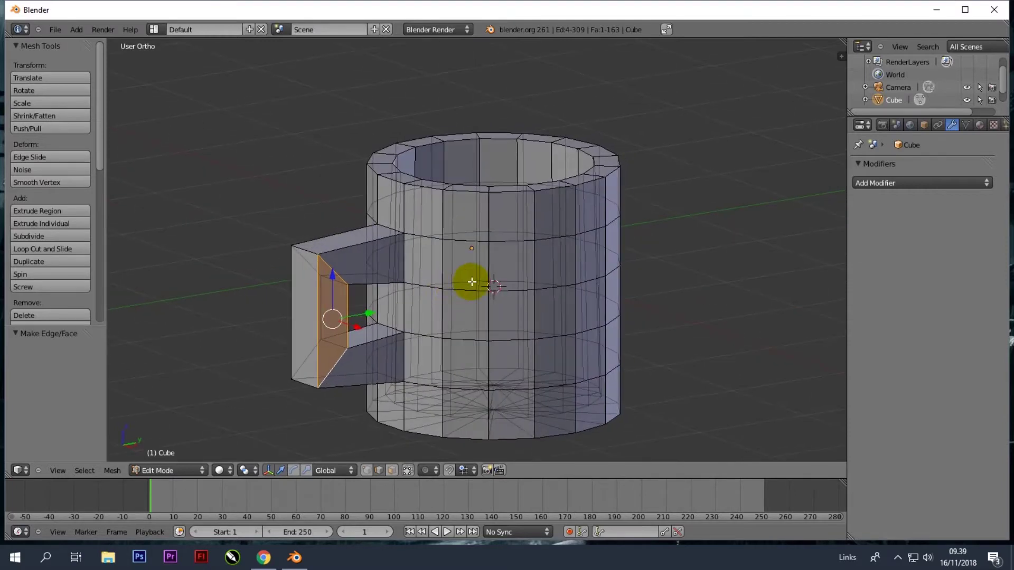
{"action": "scroll", "coordinate": [471, 282], "scroll_direction": "down", "scroll_amount": 1}
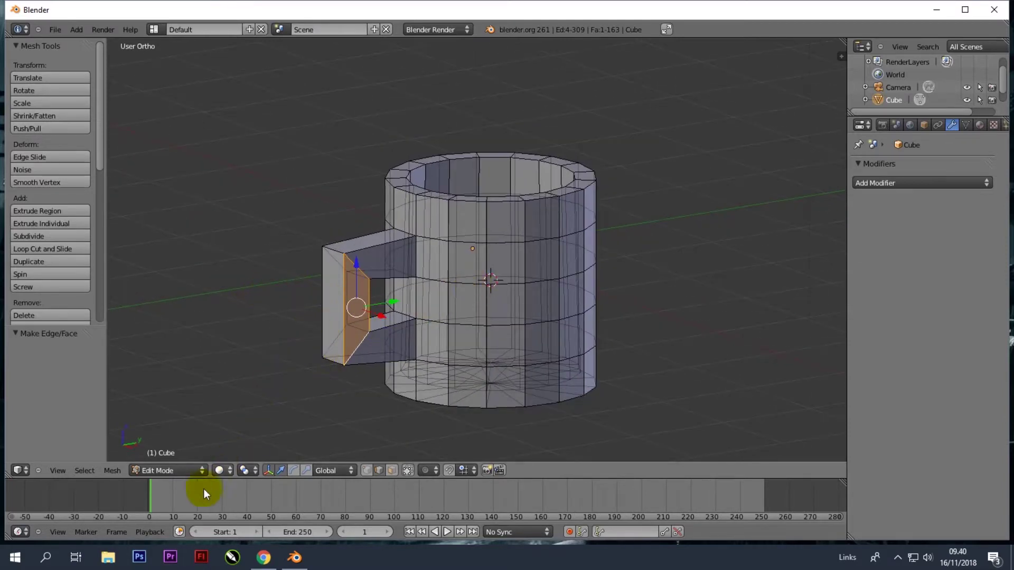
{"action": "left_click", "coordinate": [186, 474]}
{"action": "left_click", "coordinate": [166, 456]}
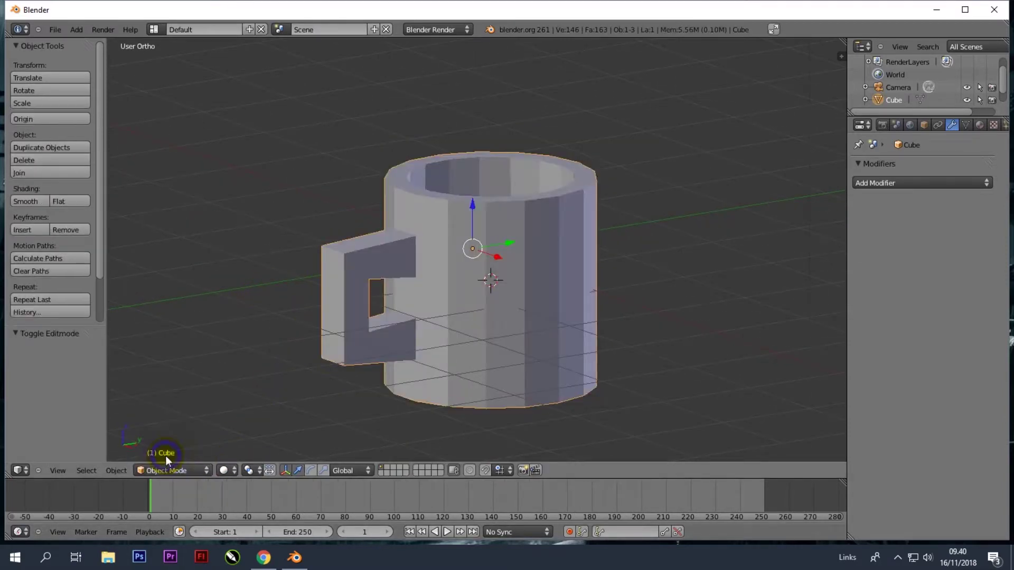
{"action": "left_click", "coordinate": [31, 201]}
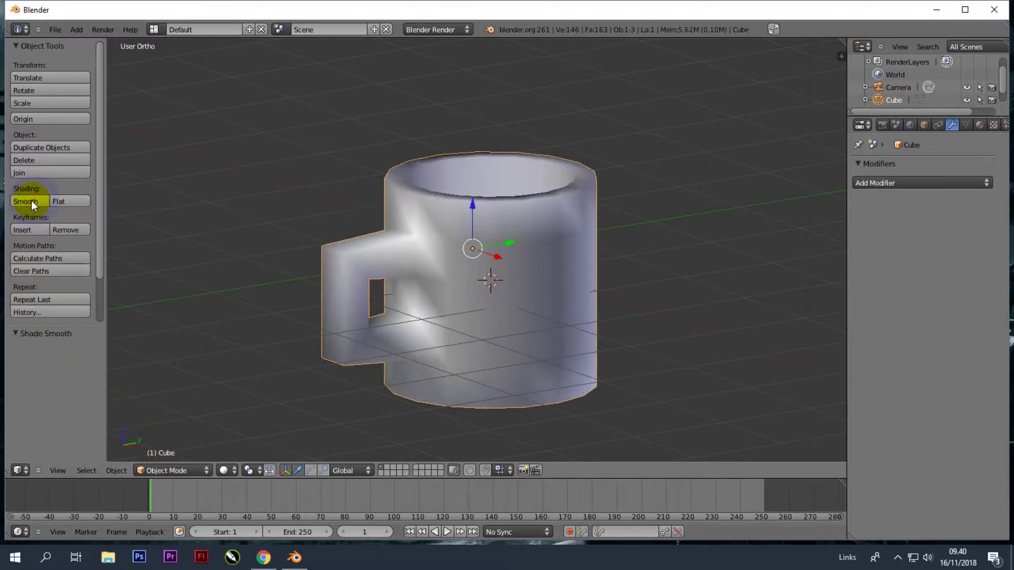
- Add a Subdivision Surface modifier to the mug with View and Render subdivisions both set to 3
{"action": "middle_click_drag", "start_coordinate": [545, 295], "coordinate": [481, 288]}
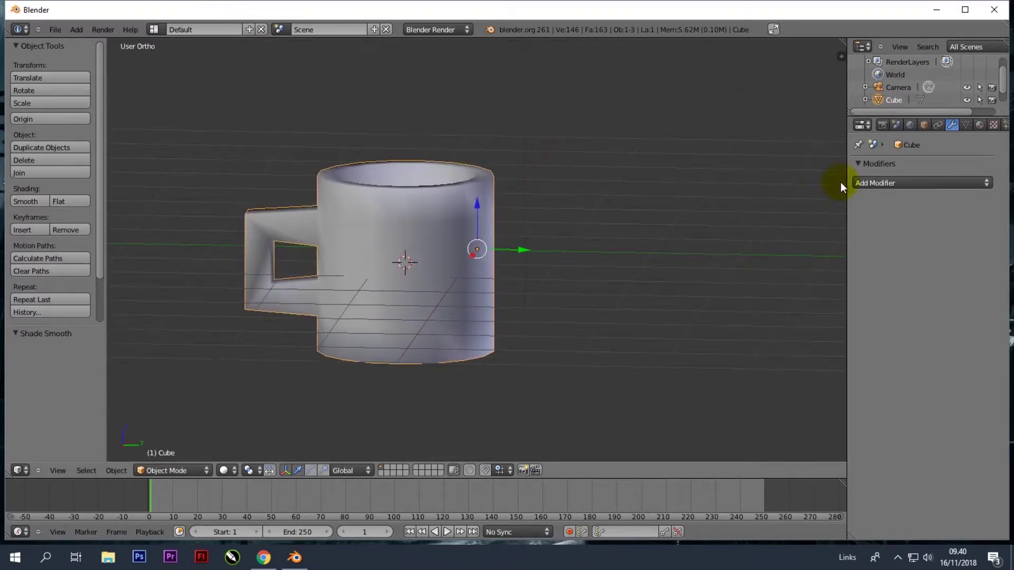
{"action": "left_click", "coordinate": [934, 182]}
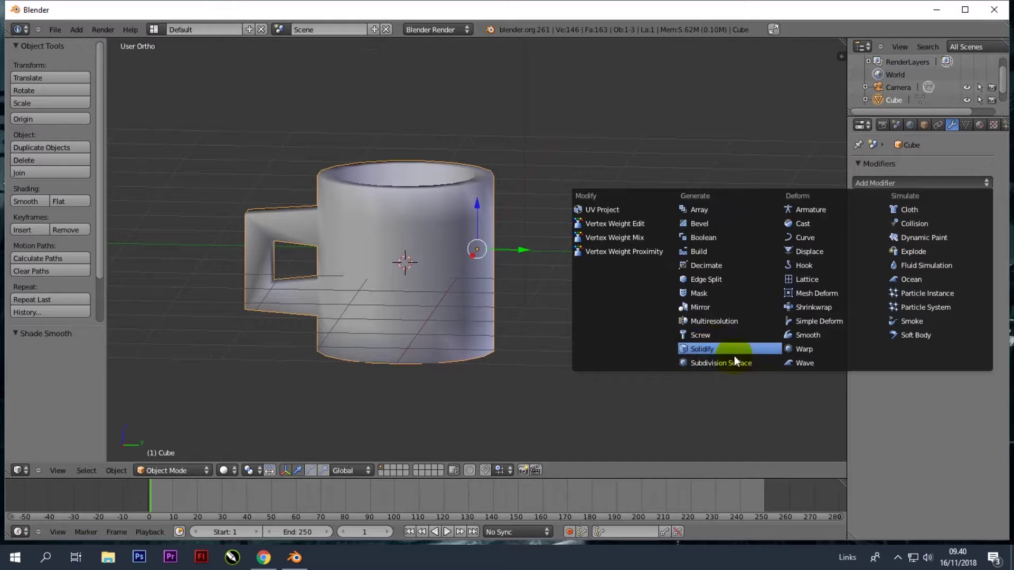
{"action": "left_click", "coordinate": [719, 363]}
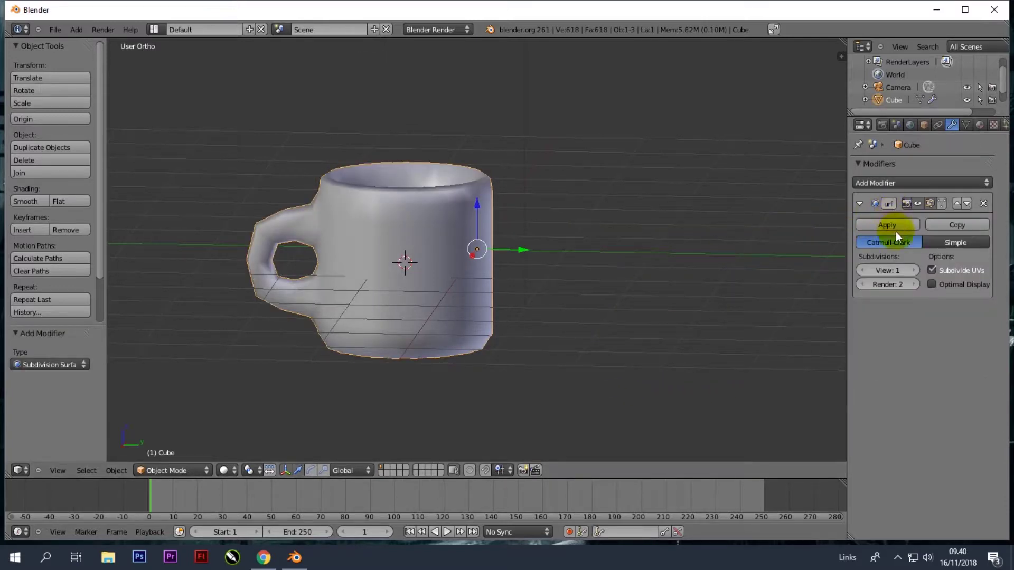
{"action": "left_click", "coordinate": [913, 270]}
{"action": "left_click", "coordinate": [914, 271]}
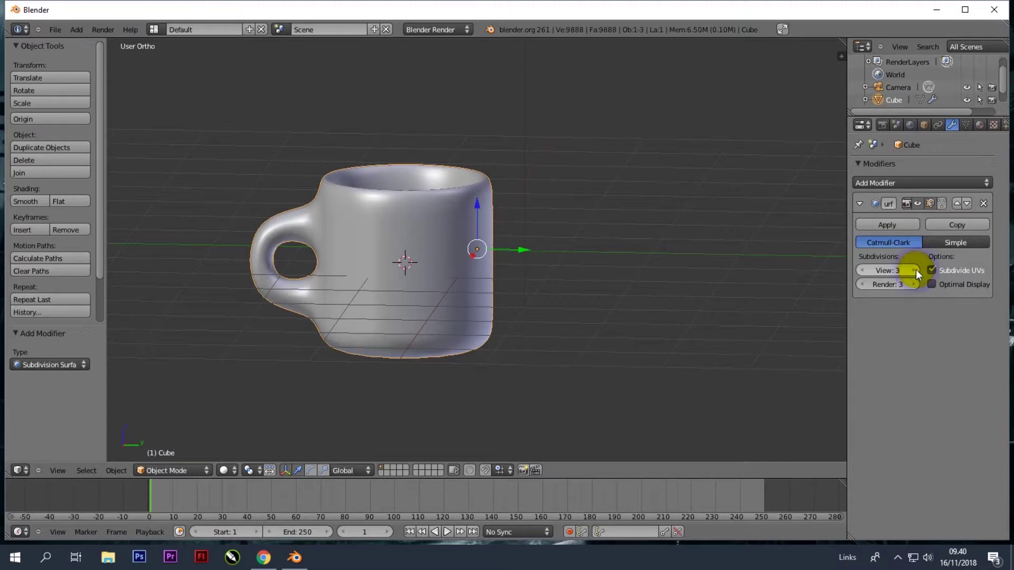
- Check the smoothed mug from the side and return it to Edit Mode
{"action": "middle_click_drag", "start_coordinate": [550, 253], "coordinate": [370, 234]}
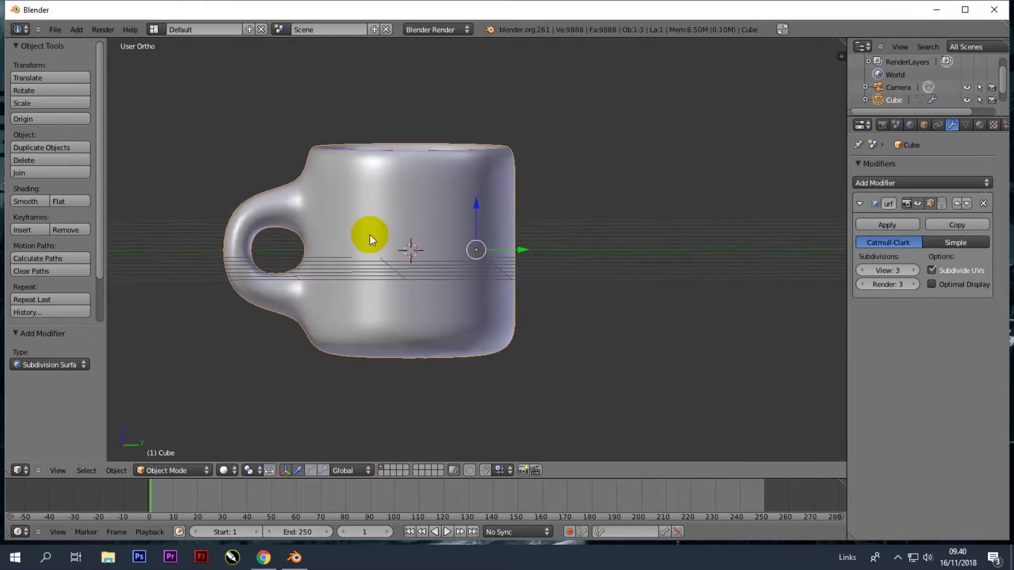
{"action": "left_click", "coordinate": [182, 470]}
{"action": "left_click", "coordinate": [163, 447]}
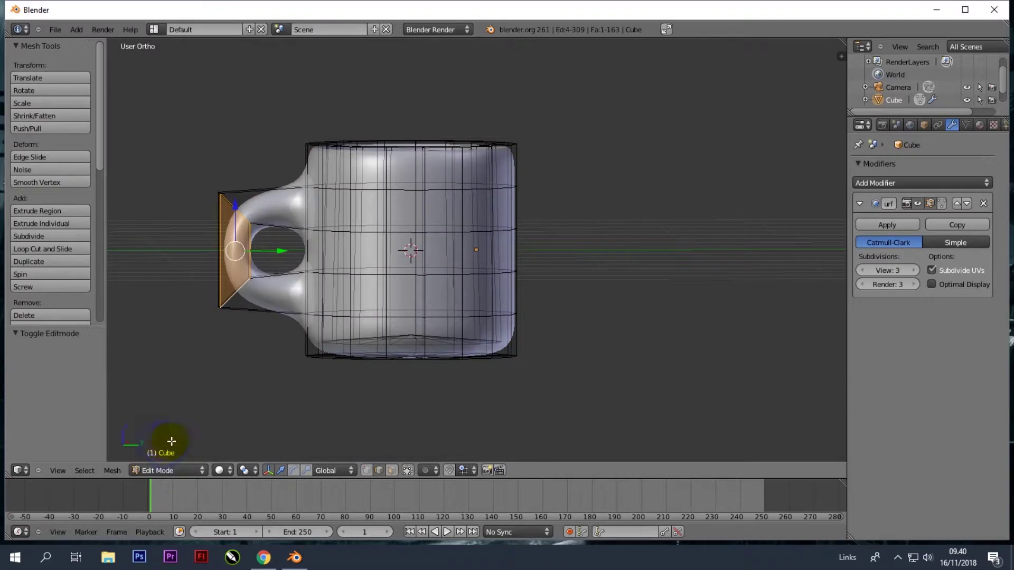
- Add a loop cut around the handle's upper arm and slide it up against the mug wall
{"action": "right_click", "coordinate": [268, 204]}
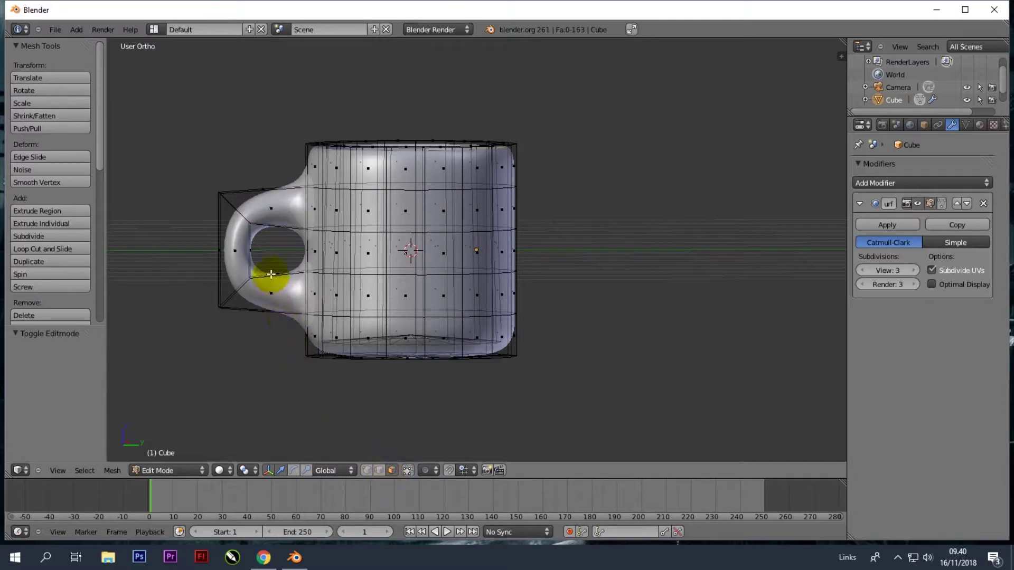
{"action": "key", "text": "ctrl+r"}
{"action": "left_click", "coordinate": [274, 222]}
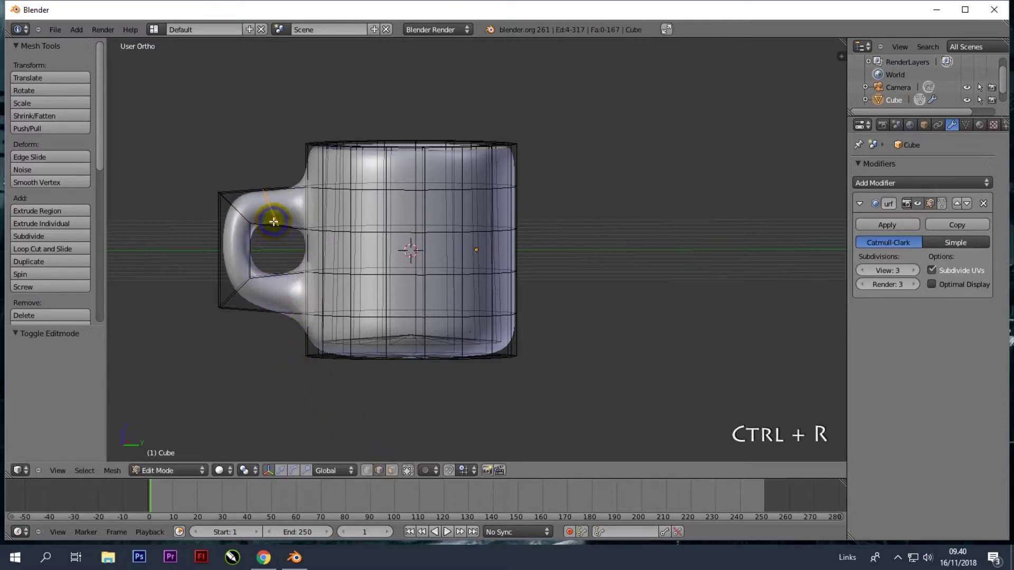
{"action": "left_click_drag", "start_coordinate": [283, 221], "coordinate": [302, 221]}
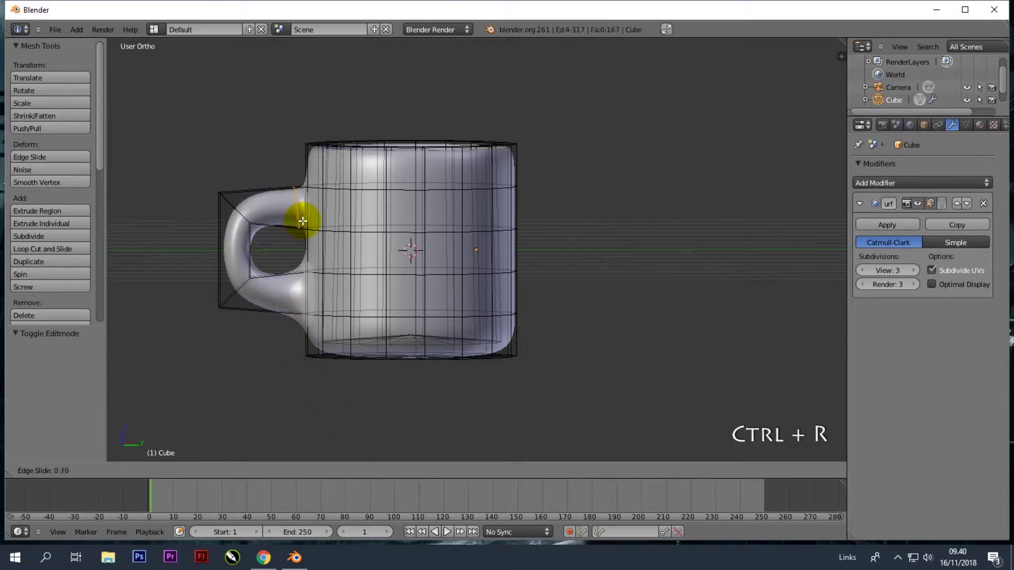
{"action": "left_click", "coordinate": [309, 217]}
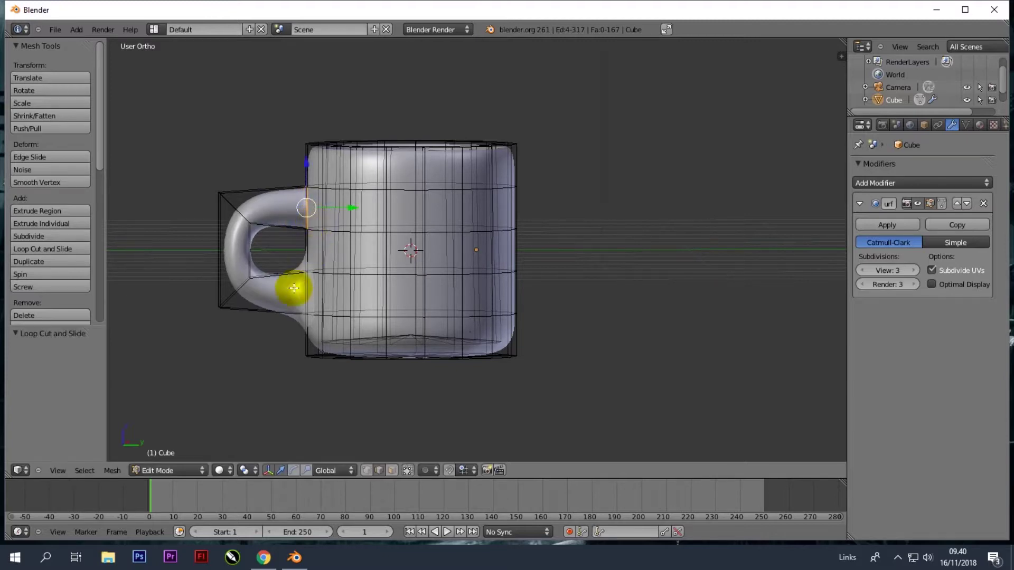
- Add a loop cut around the handle's lower arm and slide it about 0.96 toward the mug wall
{"action": "key", "text": "ctrl+r"}
{"action": "left_click_drag", "start_coordinate": [282, 299], "coordinate": [305, 302]}
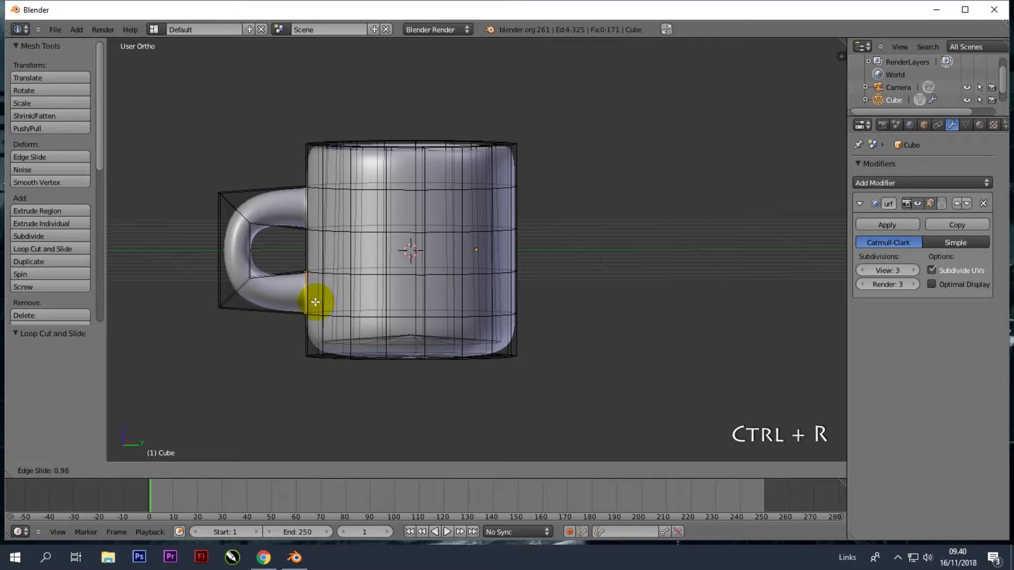
{"action": "left_click", "coordinate": [315, 301]}
- Select the edges around the handle's upper outer corner and move them outward by -0.187 along Y, then back by about 0.012
{"action": "middle_click_drag", "start_coordinate": [251, 260], "coordinate": [323, 246]}
{"action": "right_click", "coordinate": [322, 235], "text": "ctrl"}
{"action": "right_click", "coordinate": [258, 295]}
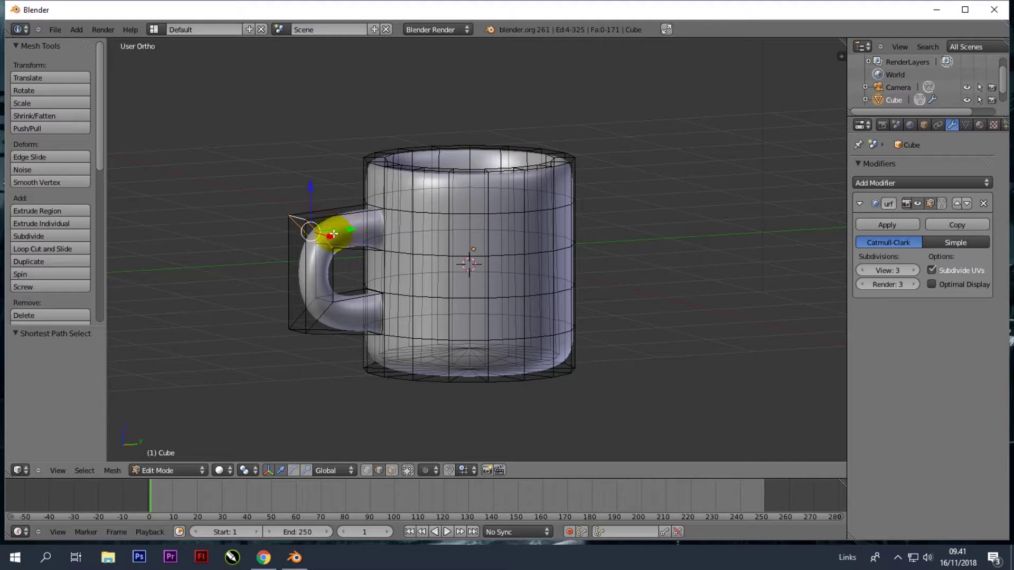
{"action": "left_click_drag", "start_coordinate": [351, 229], "coordinate": [334, 233]}
{"action": "middle_click_drag", "start_coordinate": [373, 255], "coordinate": [337, 248]}
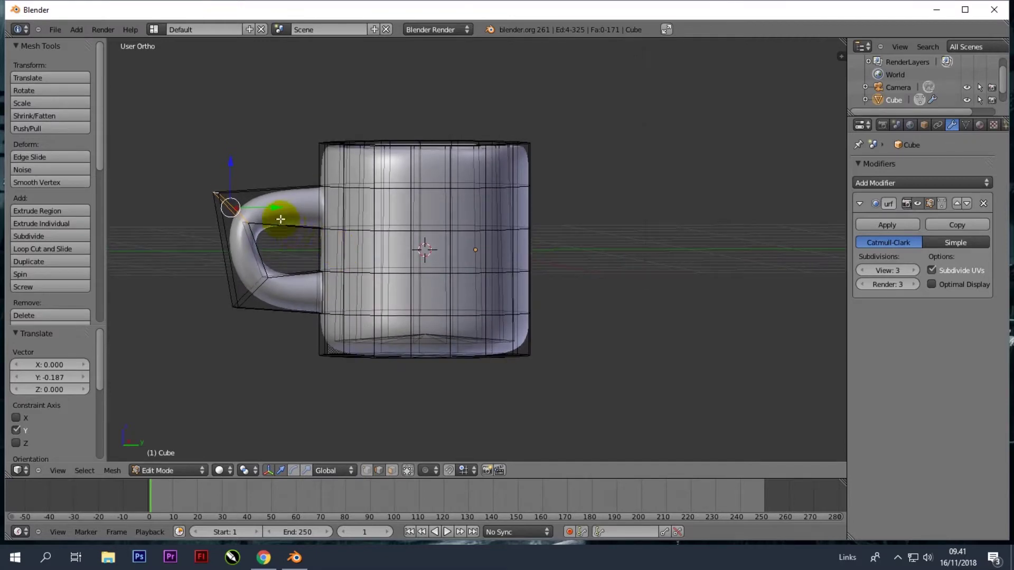
{"action": "left_click_drag", "start_coordinate": [278, 208], "coordinate": [273, 209]}
- Select the edges around the handle's lower outer corner and move them outward along Y by about -0.049
{"action": "right_click", "coordinate": [257, 290]}
{"action": "left_click_drag", "start_coordinate": [256, 291], "coordinate": [360, 313], "text": "alt"}
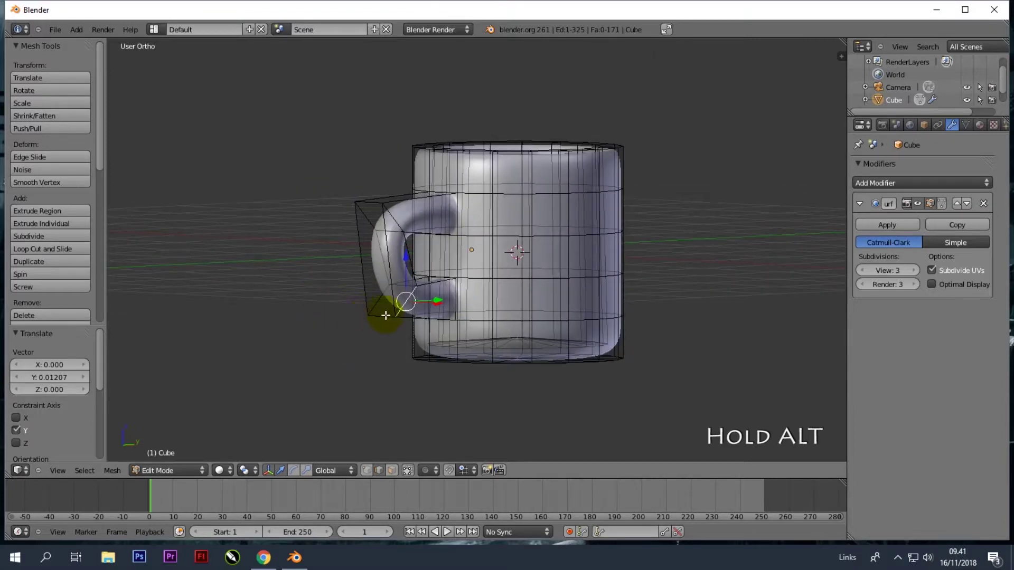
{"action": "right_click", "coordinate": [384, 318], "text": "ctrl"}
{"action": "right_click", "coordinate": [378, 303], "text": "ctrl"}
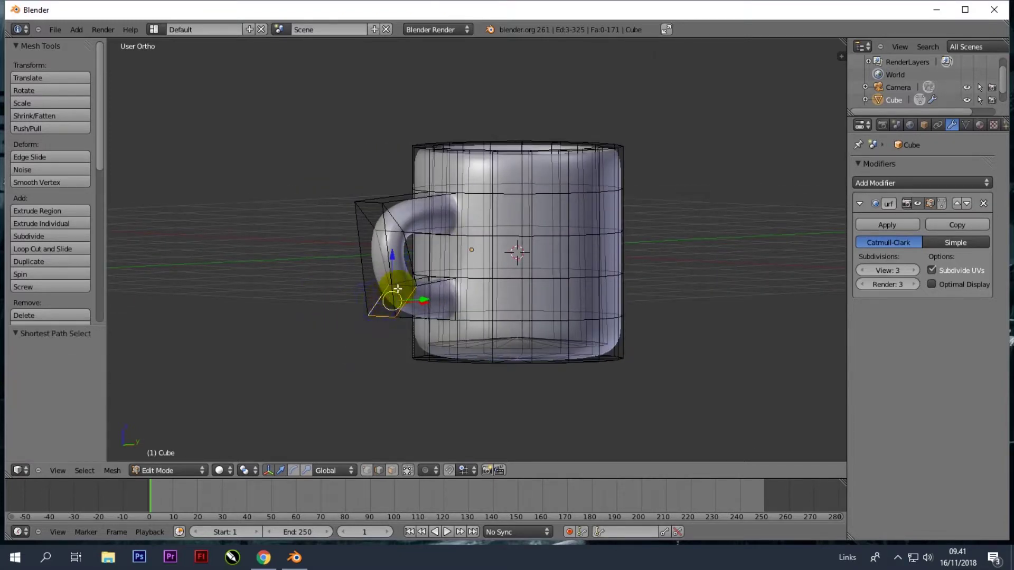
{"action": "left_click_drag", "start_coordinate": [426, 299], "coordinate": [328, 281]}
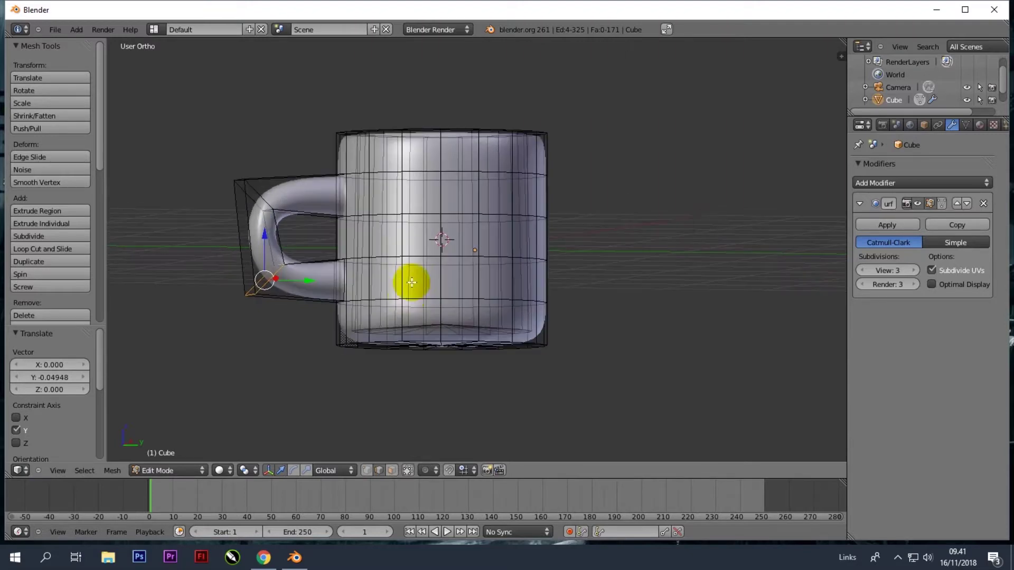
- Add a loop cut around the mug's outer wall and slide it about 0.82 up to just below the rim
{"action": "left_click_drag", "start_coordinate": [442, 272], "coordinate": [514, 310], "text": "alt"}
{"action": "right_click", "coordinate": [561, 261]}
{"action": "left_click_drag", "start_coordinate": [436, 222], "coordinate": [423, 267], "text": "alt"}
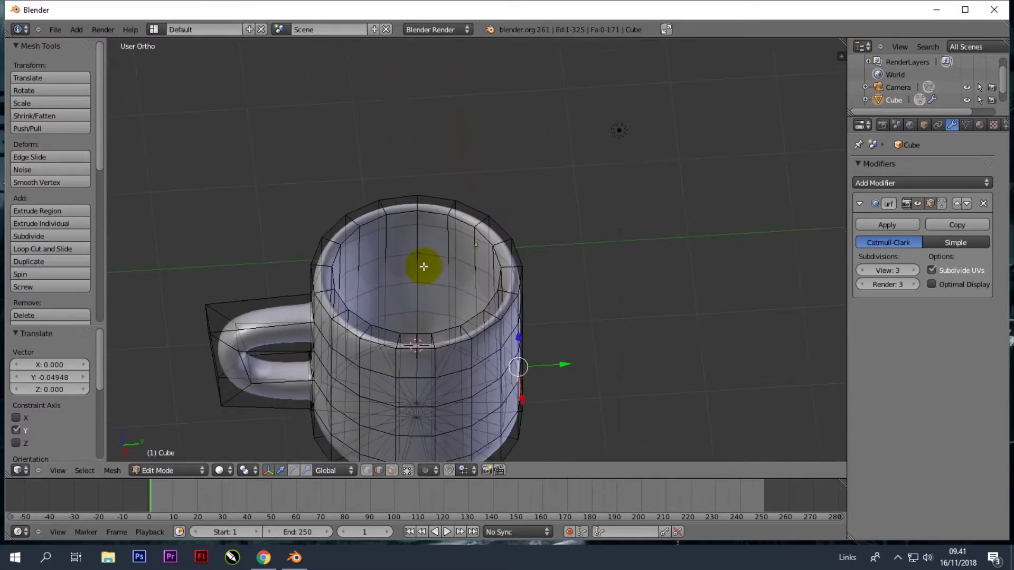
{"action": "left_click_drag", "start_coordinate": [412, 362], "coordinate": [407, 294], "text": "alt"}
{"action": "key", "text": "ctrl+r"}
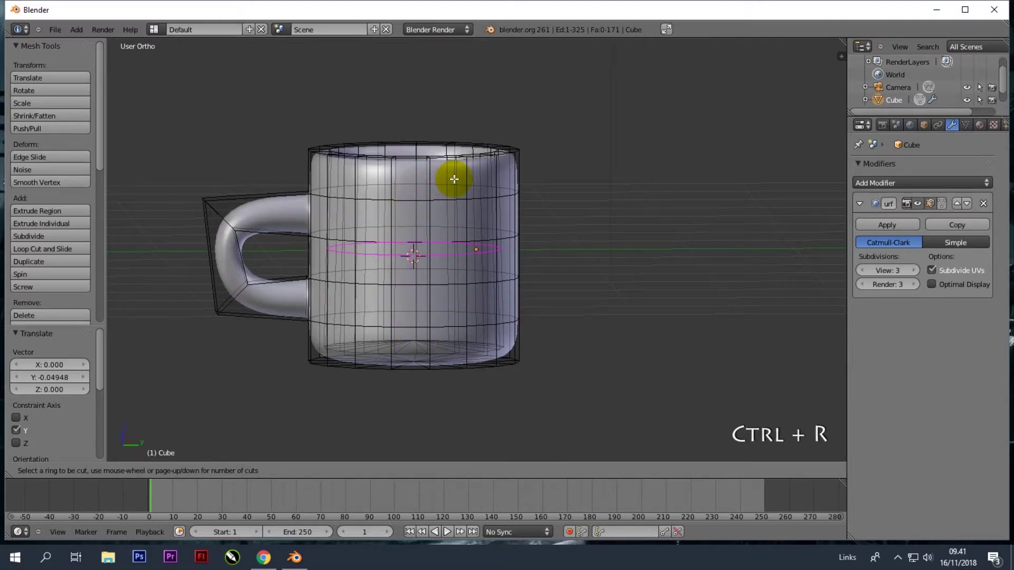
{"action": "left_click", "coordinate": [468, 169]}
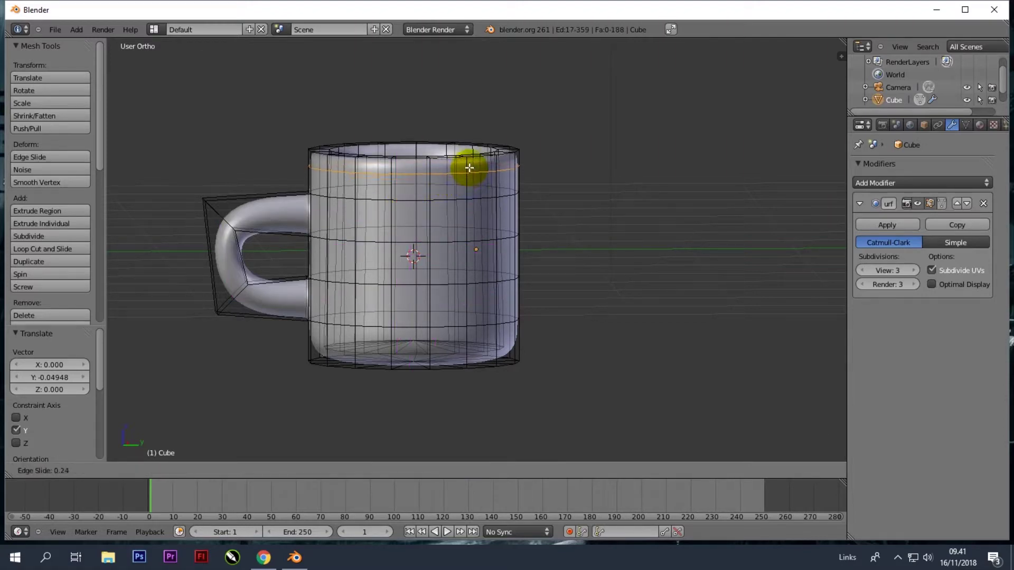
{"action": "left_click", "coordinate": [470, 156]}
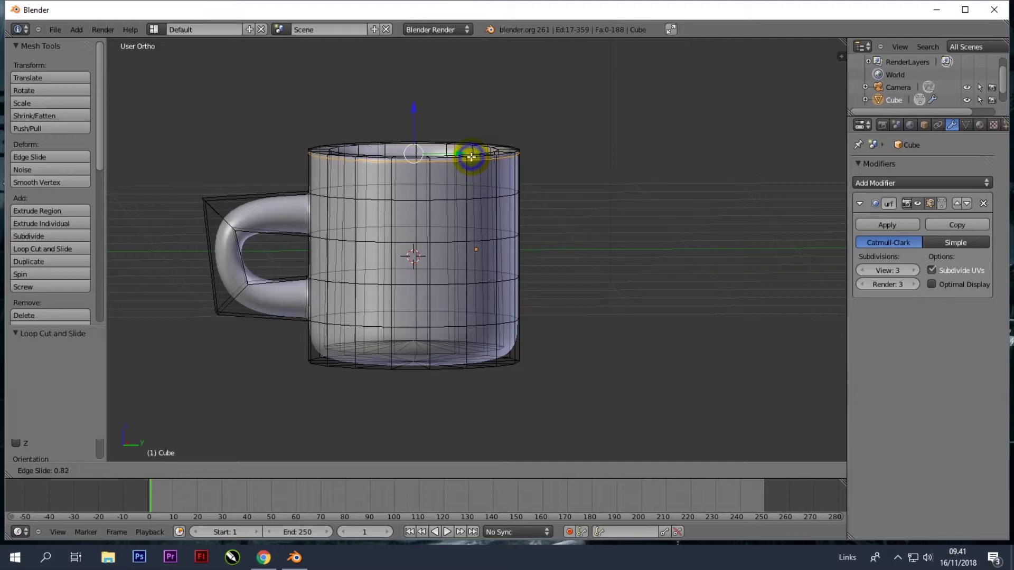
- Add a loop cut around the lowest section of the mug's outer wall and slide it down to the base edge
{"action": "key", "text": "ctrl+r"}
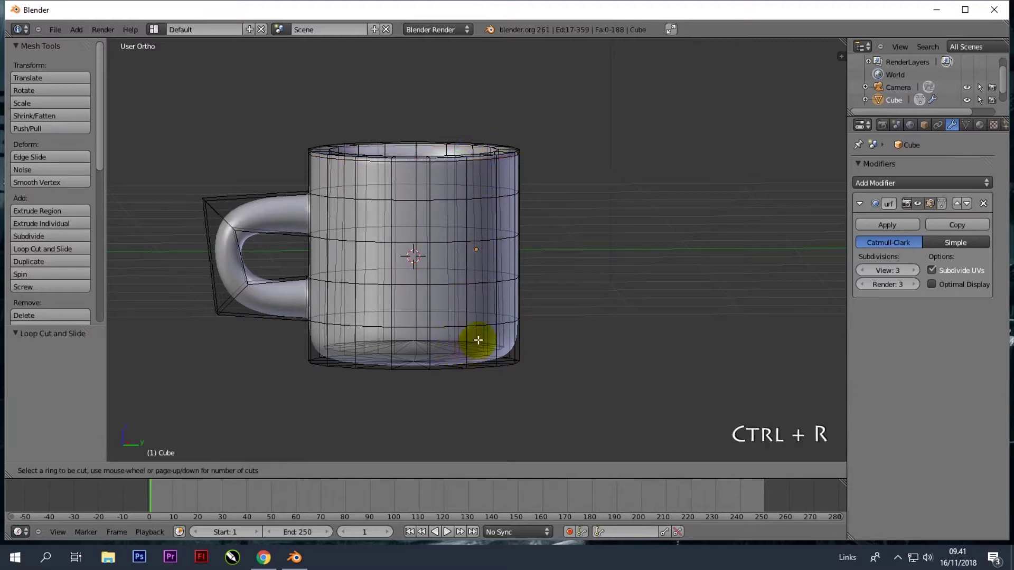
{"action": "left_click", "coordinate": [509, 348]}
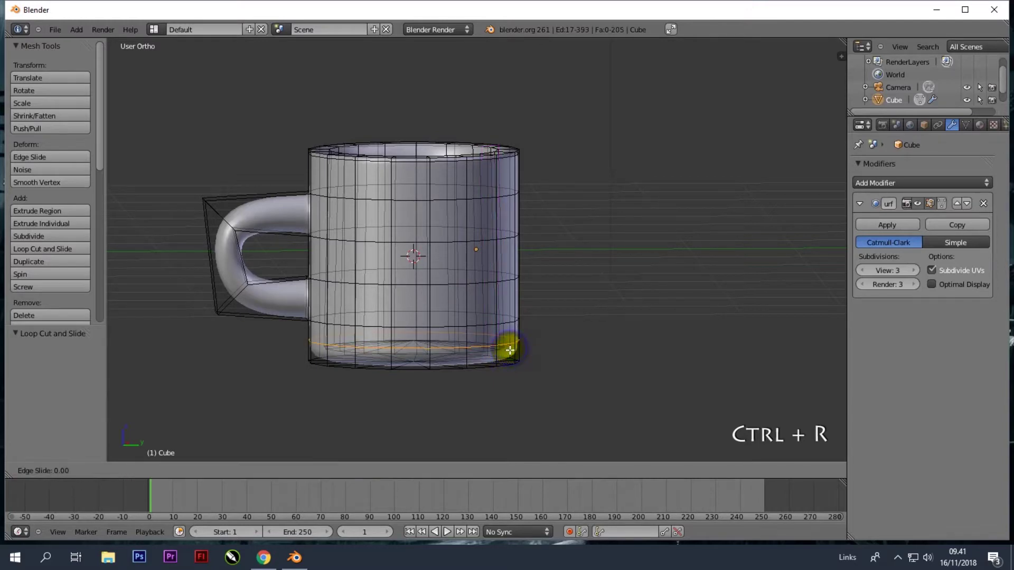
{"action": "left_click", "coordinate": [509, 363]}
- Show the subdivided surface as the editing cage and add a loop cut inside the mug, slid down toward the floor
{"action": "middle_click_drag", "start_coordinate": [528, 324], "coordinate": [390, 378]}
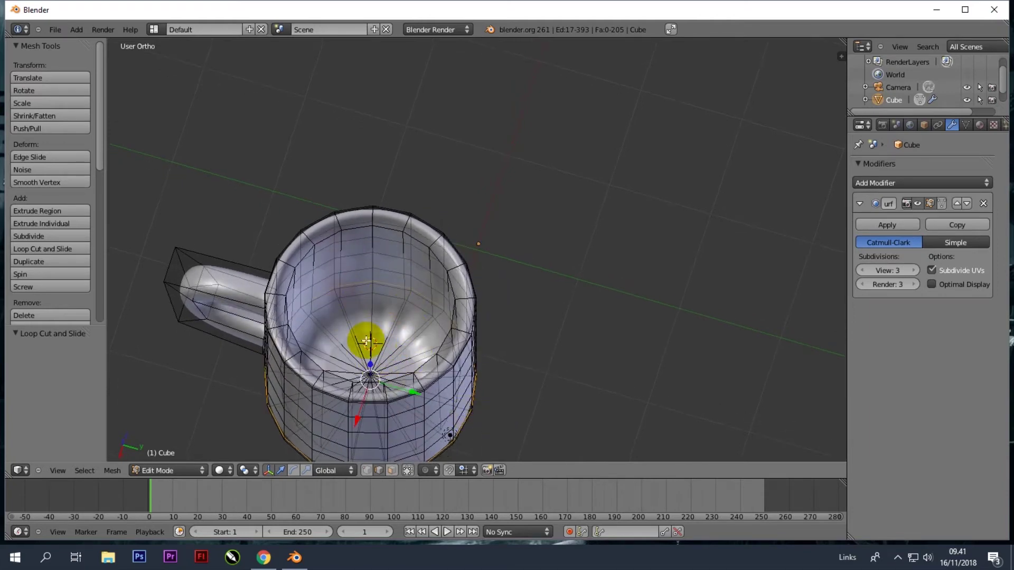
{"action": "left_click", "coordinate": [943, 203]}
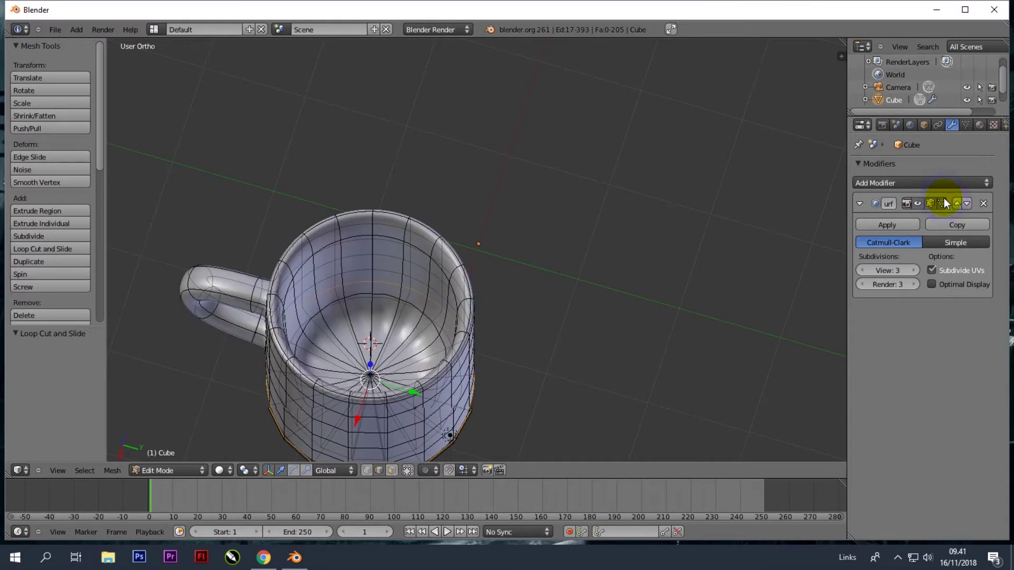
{"action": "key", "text": "ctrl+r"}
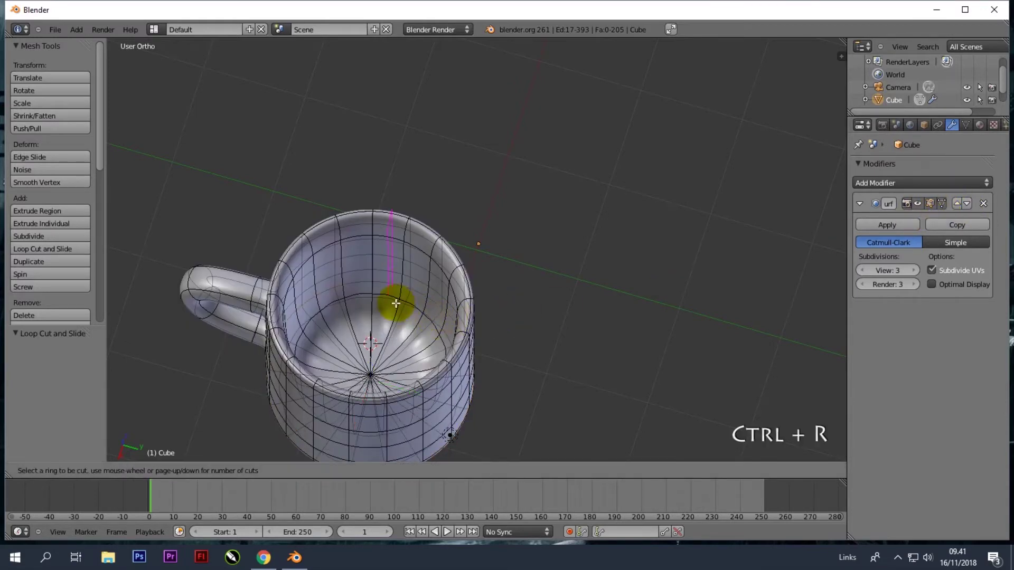
{"action": "left_click", "coordinate": [426, 295]}
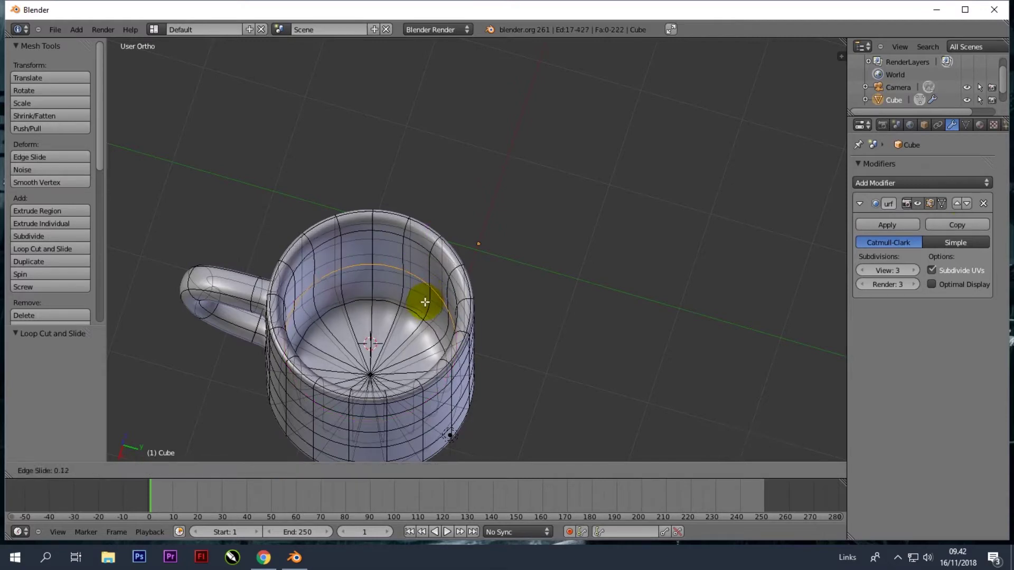
{"action": "left_click_drag", "start_coordinate": [422, 318], "coordinate": [414, 343]}
- Return the mug to Object Mode and inspect its smoothed shape from the handle side
{"action": "middle_click_drag", "start_coordinate": [373, 350], "coordinate": [357, 272]}
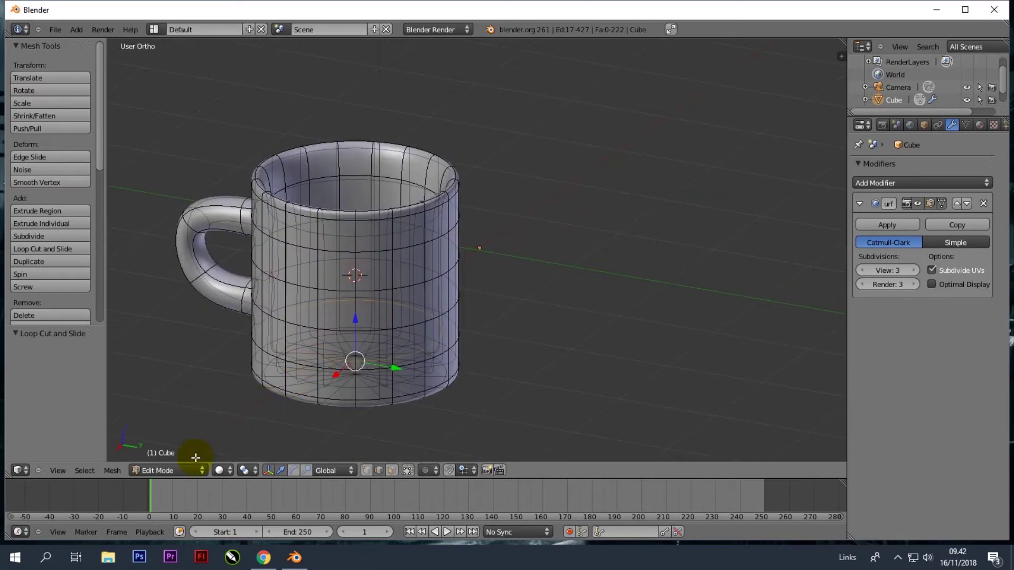
{"action": "left_click", "coordinate": [184, 472]}
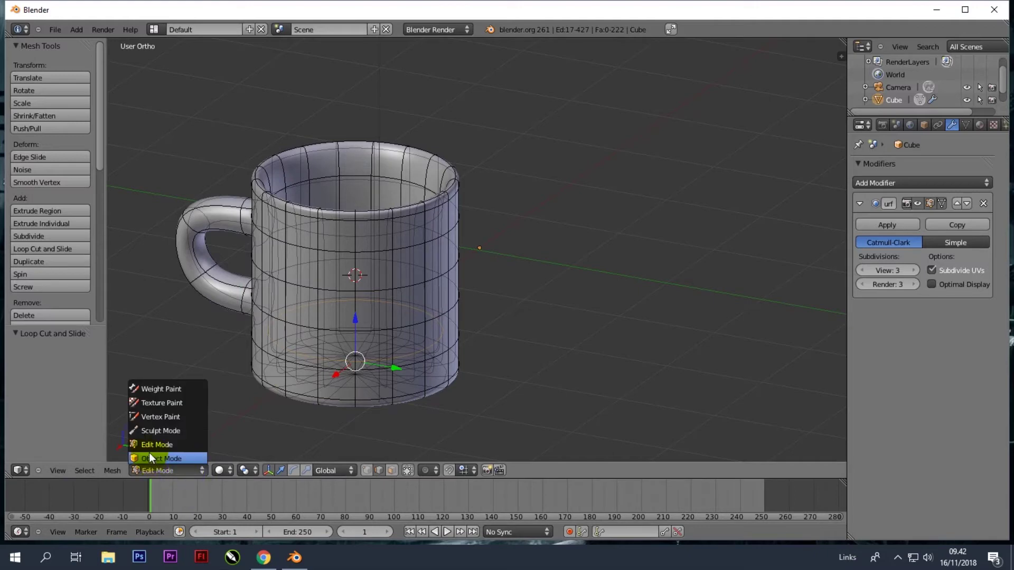
{"action": "left_click", "coordinate": [161, 458]}
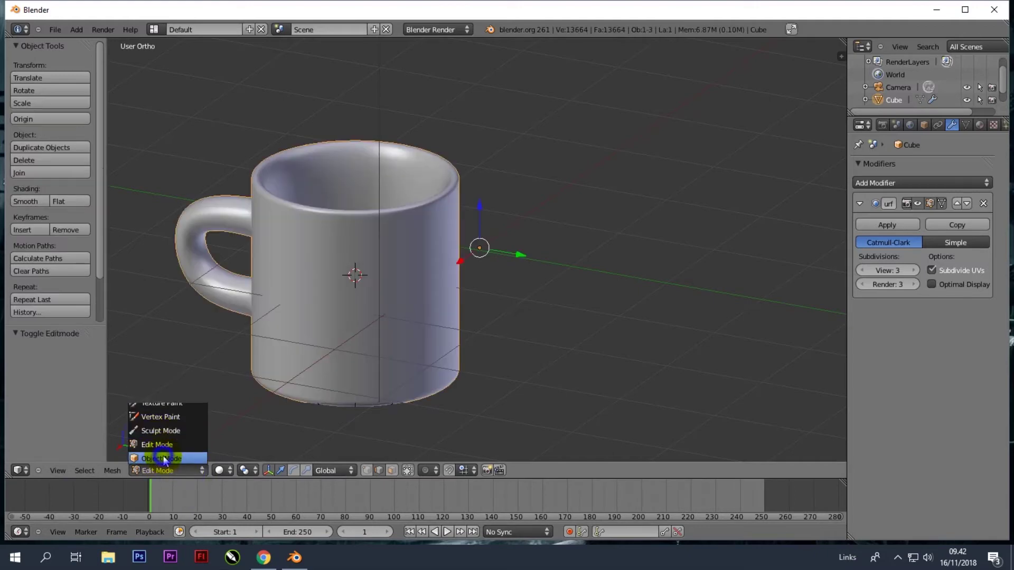
{"action": "middle_click_drag", "start_coordinate": [375, 330], "coordinate": [512, 280]}
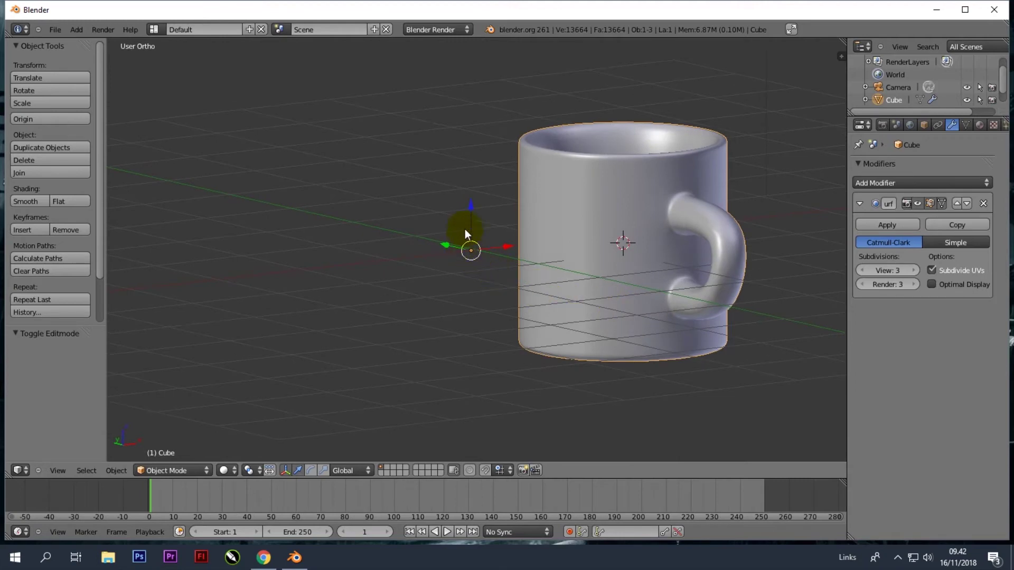
- Raise the mug along Z by 0.919 and again by 0.158 to make room for a floor
{"action": "left_click_drag", "start_coordinate": [467, 207], "coordinate": [482, 109]}
{"action": "middle_click_drag", "start_coordinate": [647, 136], "coordinate": [383, 237]}
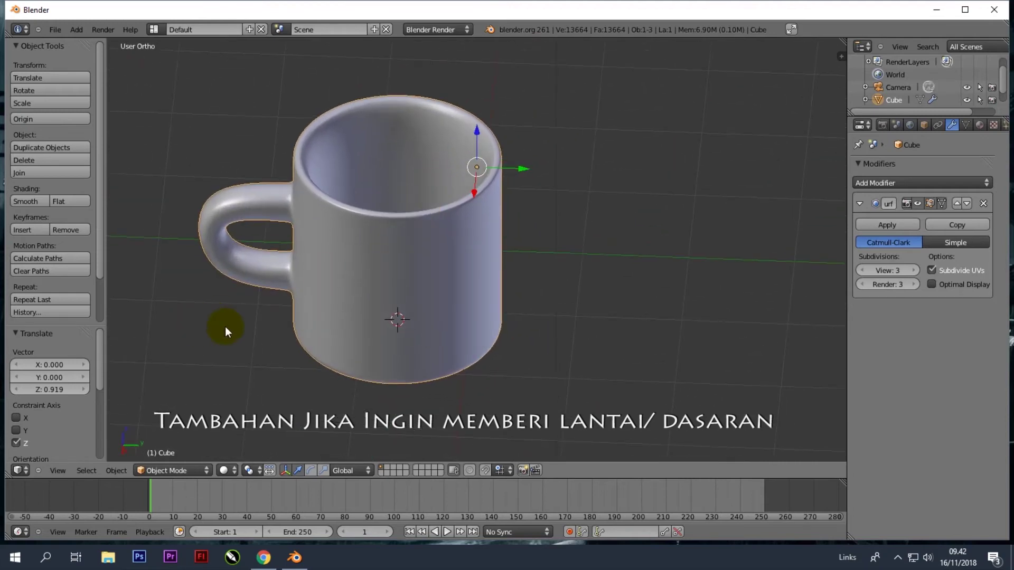
{"action": "scroll", "coordinate": [364, 331], "scroll_direction": "down", "scroll_amount": 2}
{"action": "middle_click_drag", "start_coordinate": [404, 340], "coordinate": [410, 240]}
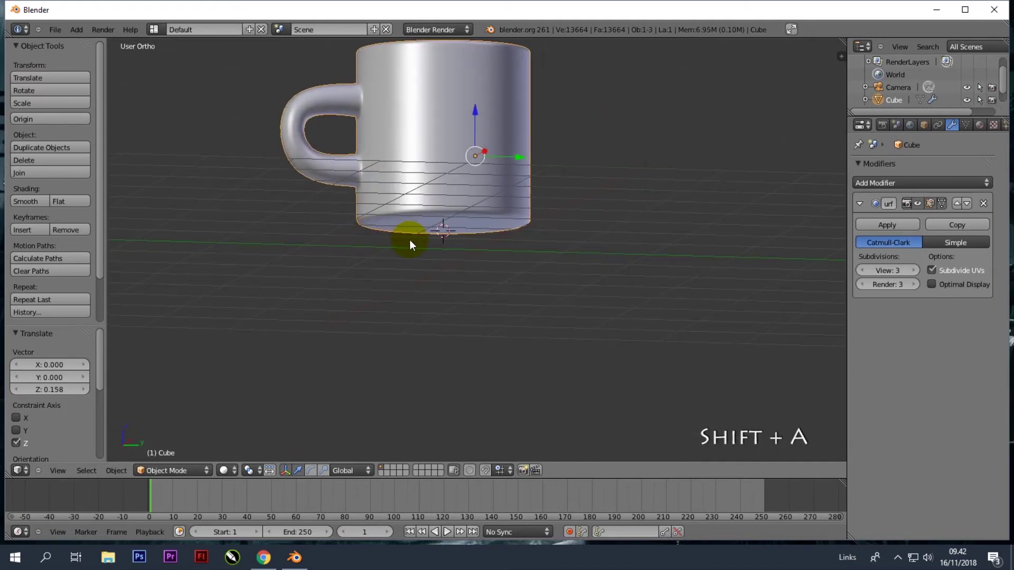
- Add a plane mesh beneath the mug and scale it uniformly by 5.322 as a floor
{"action": "key", "text": "shift+a"}
{"action": "mouse_move", "coordinate": [410, 246]}
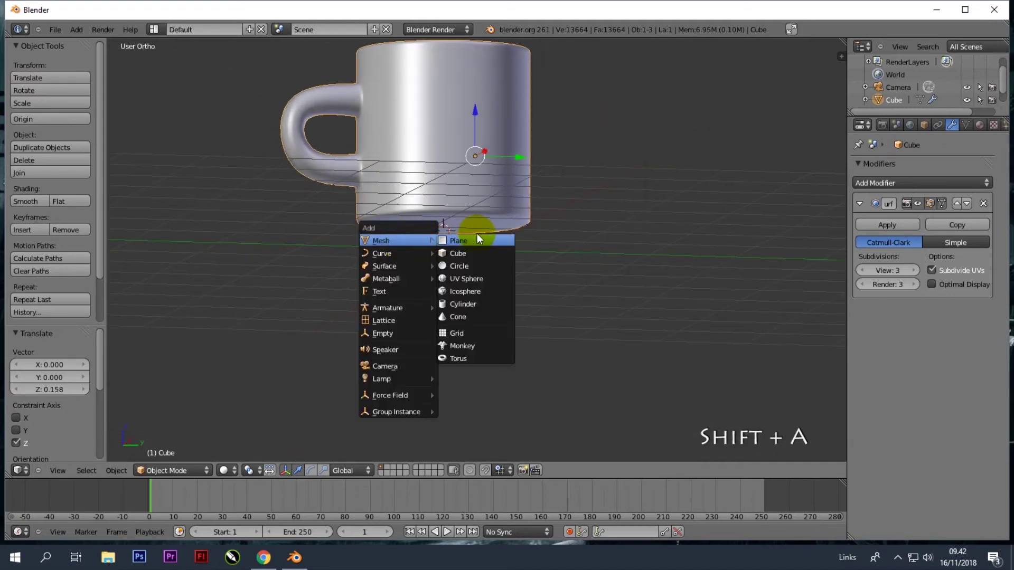
{"action": "left_click", "coordinate": [471, 245]}
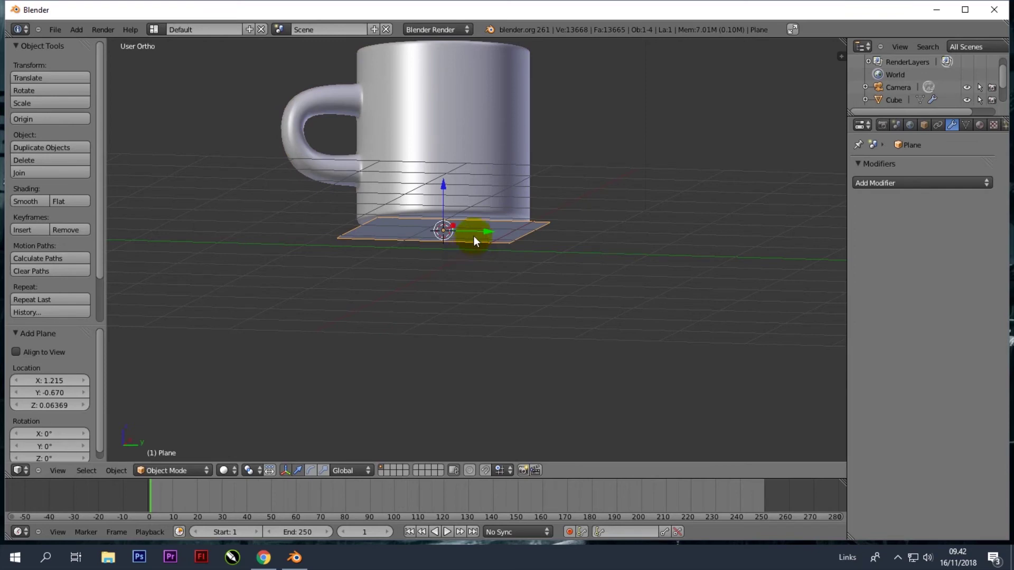
{"action": "middle_click_drag", "start_coordinate": [492, 228], "coordinate": [469, 267]}
{"action": "key", "text": "s"}
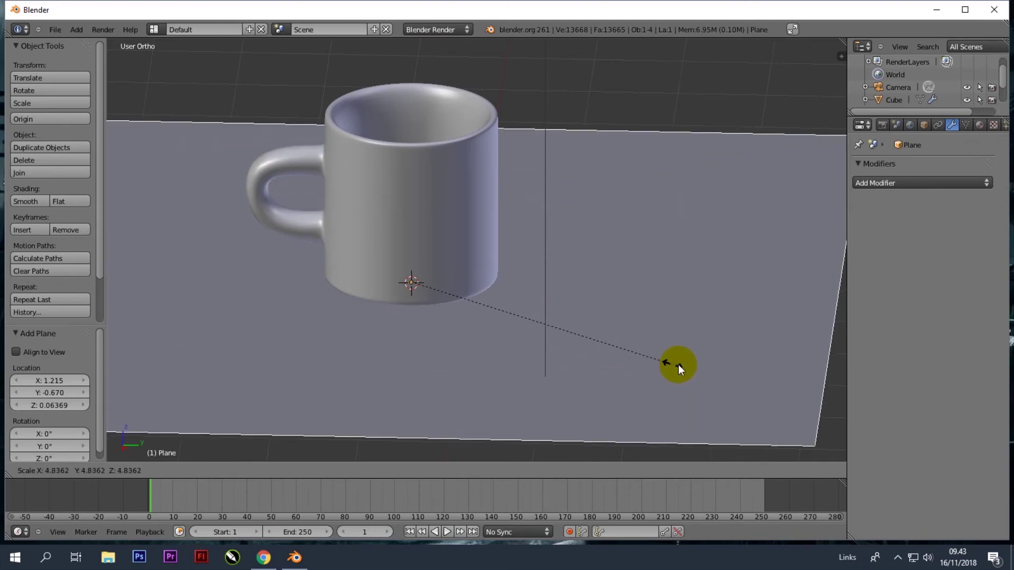
{"action": "left_click", "coordinate": [698, 368]}
{"action": "scroll", "coordinate": [534, 312], "scroll_direction": "down", "scroll_amount": 4}
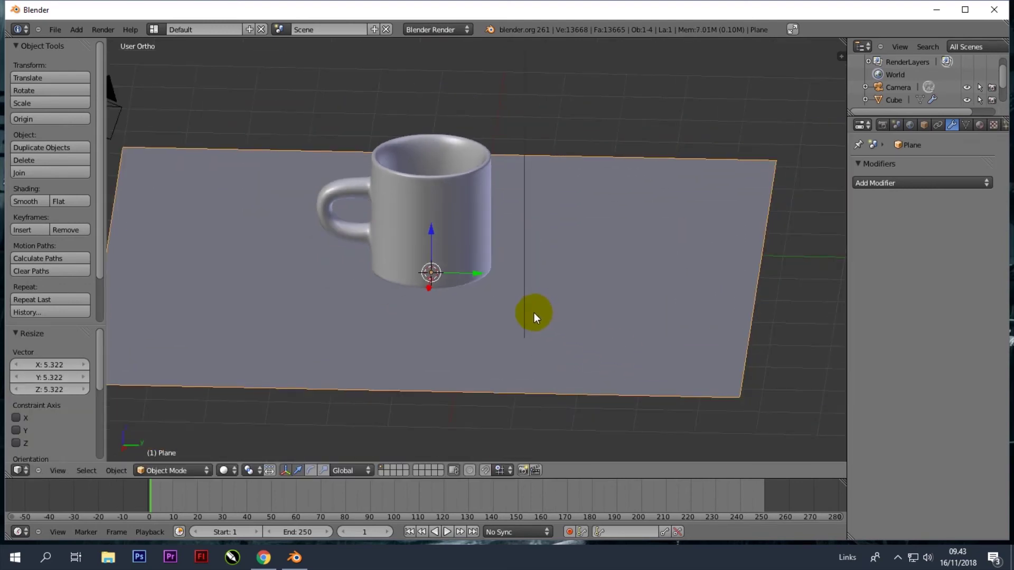
- Lower the mug by about 0.062 along Z so its base rests on the plane
{"action": "middle_click_drag", "start_coordinate": [493, 309], "coordinate": [496, 287]}
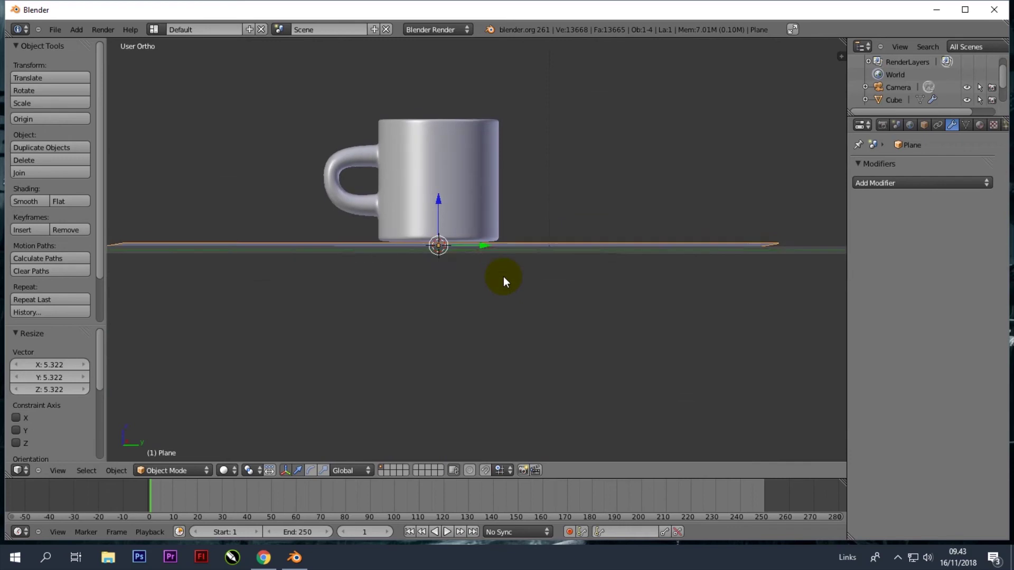
{"action": "right_click", "coordinate": [464, 199]}
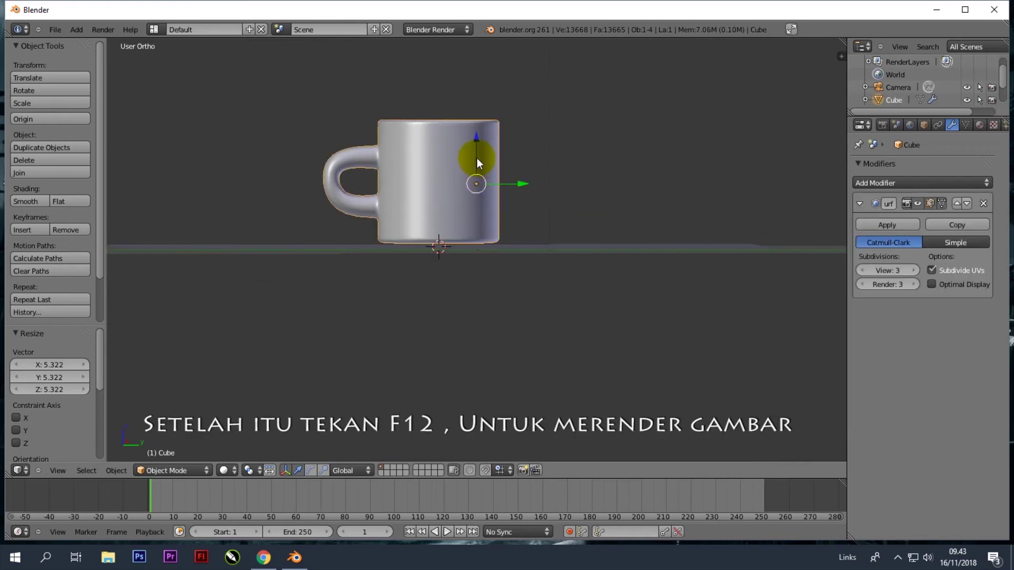
{"action": "left_click_drag", "start_coordinate": [476, 138], "coordinate": [479, 150]}
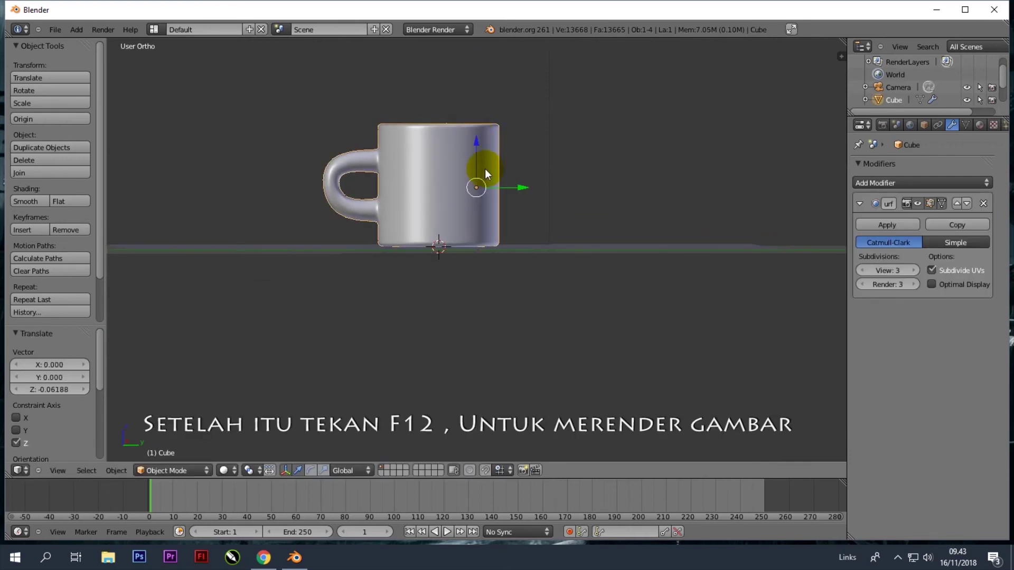
{"action": "middle_click_drag", "start_coordinate": [493, 196], "coordinate": [473, 221]}
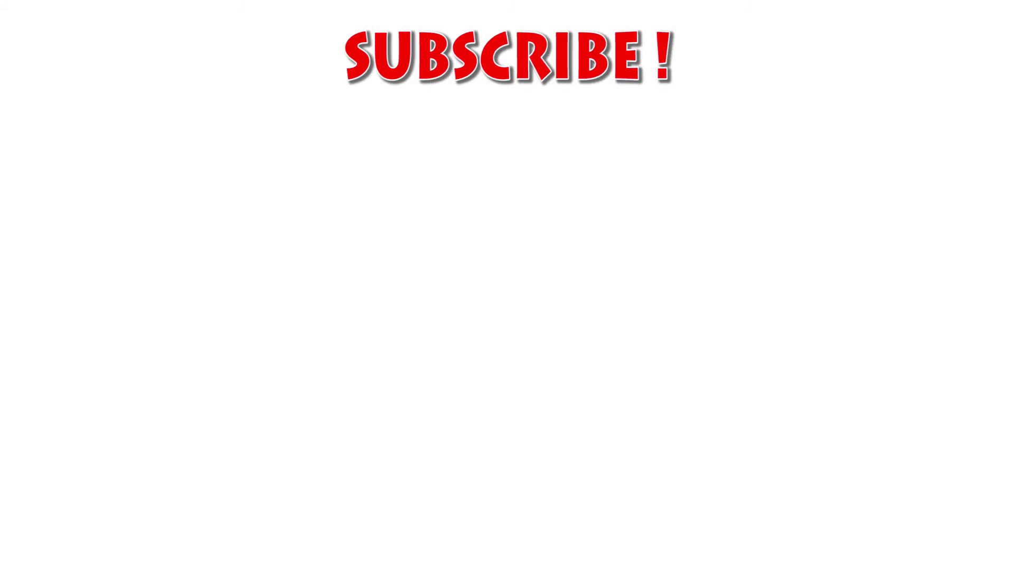